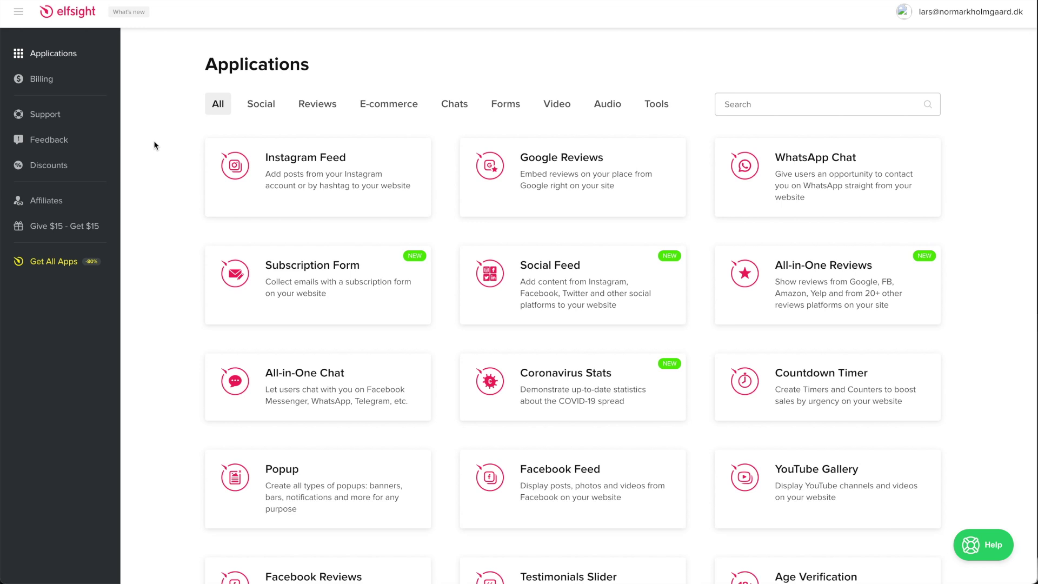
Search the applications for 'Menu' and create a new Restaurant Menu widget.
scroll(801, 327, "down", 4)
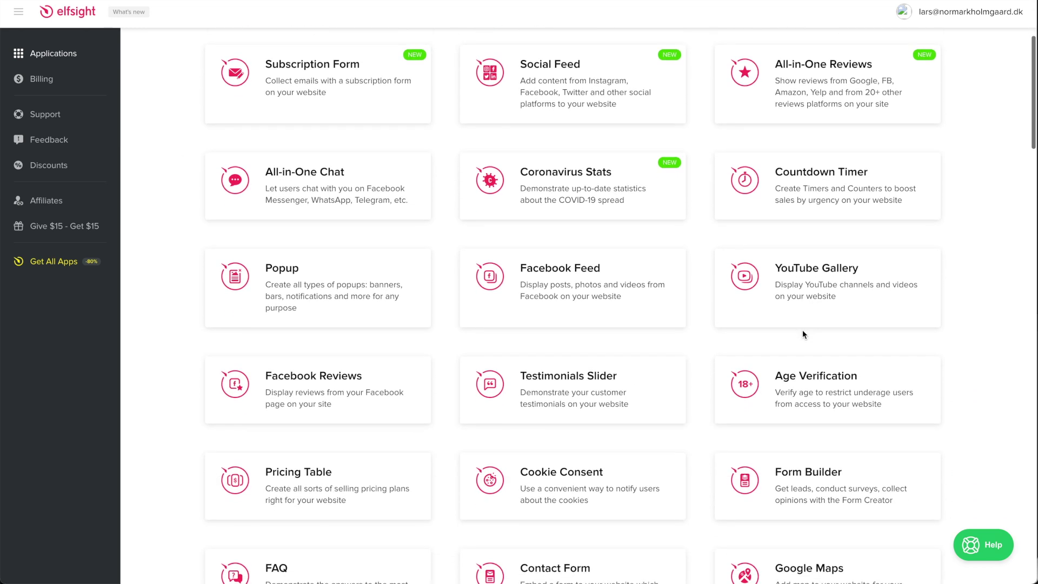
scroll(803, 333, "down", 3)
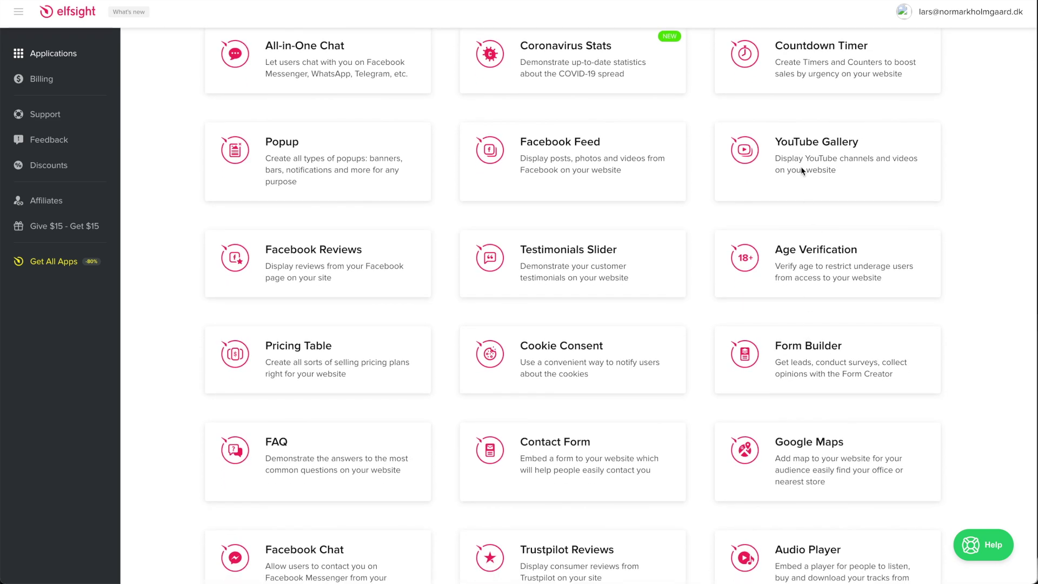
scroll(802, 156, "up", 6)
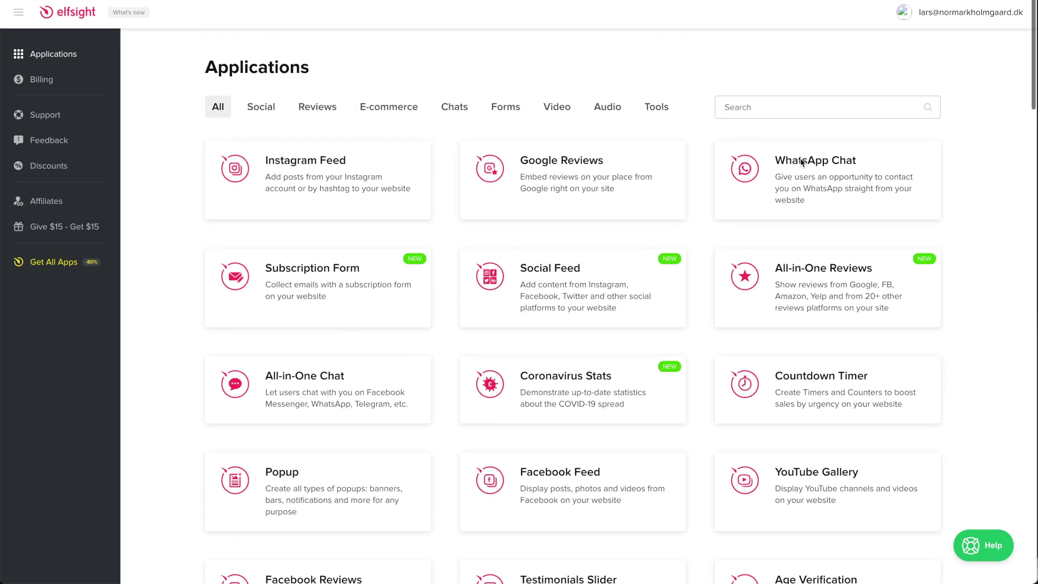
left_click(779, 108)
type("Menu")
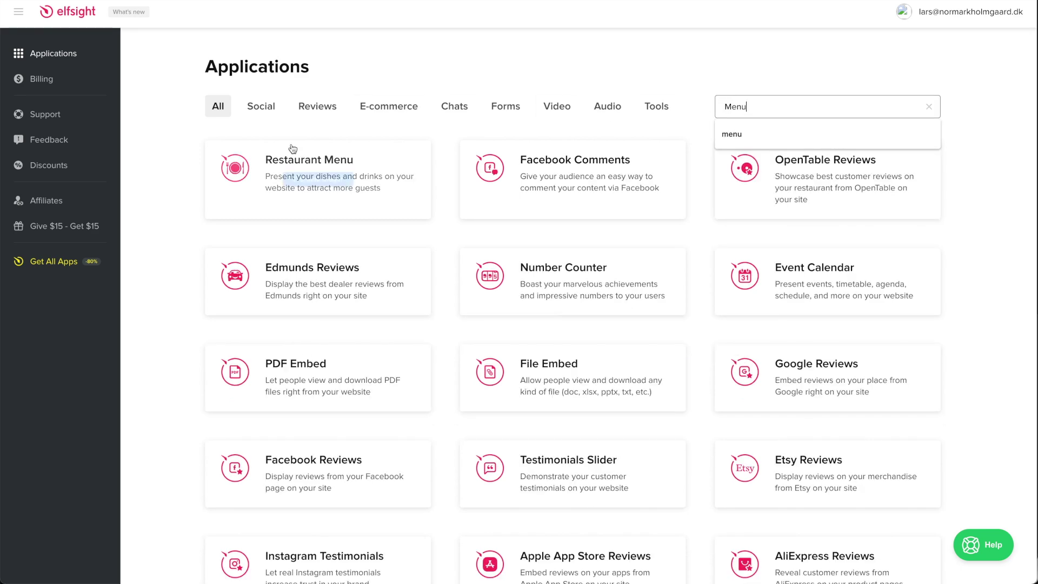
mouse_move(290, 210)
left_click(319, 180)
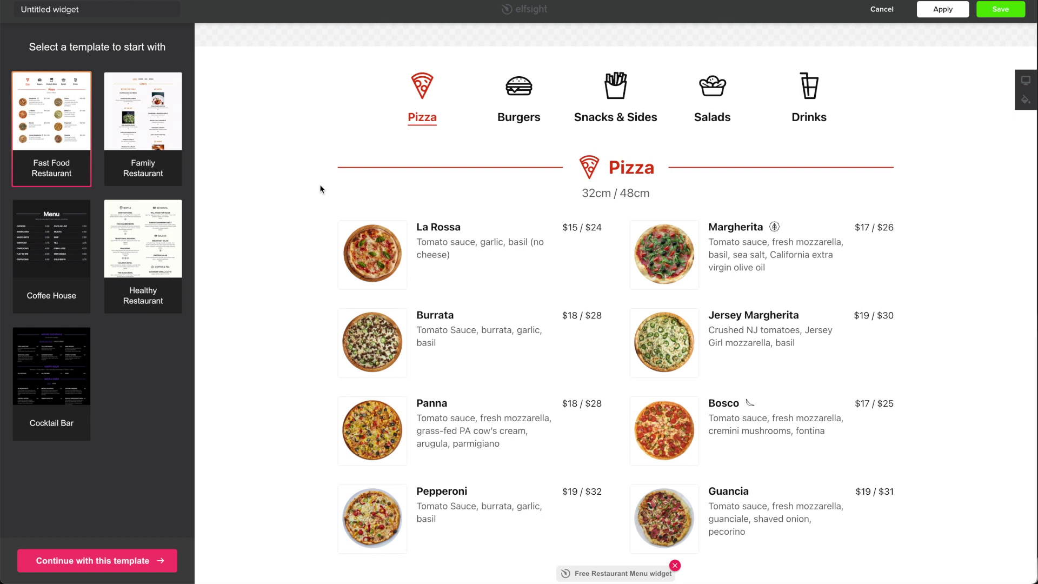
Preview the Fast Food template's Burgers and Snacks & Sides menus, then return to Pizza.
left_click(510, 118)
left_click(605, 119)
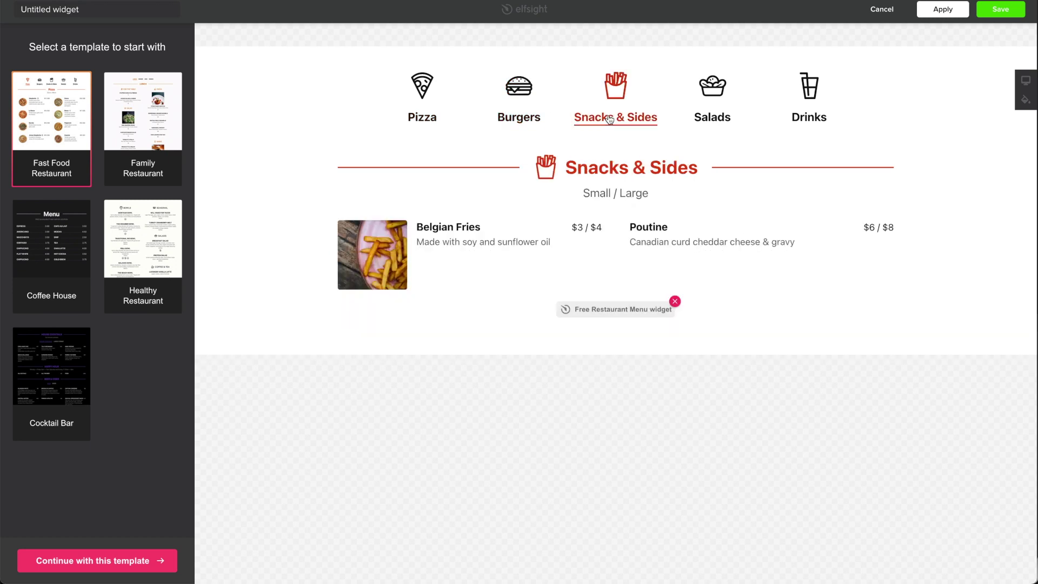
left_click(519, 119)
left_click(430, 120)
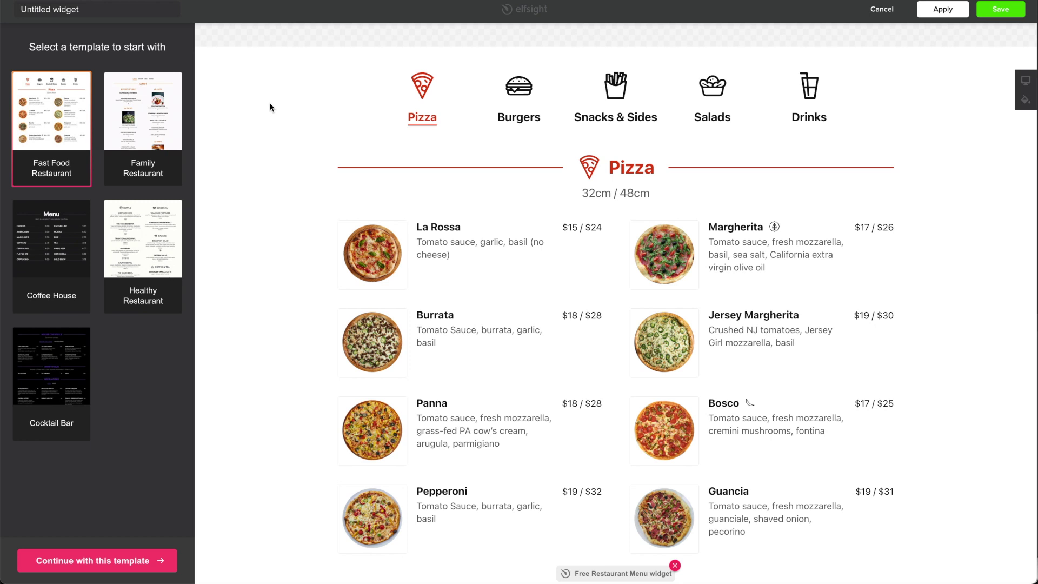
Compare Family, Healthy and Coffee House templates, then continue with Fast Food Restaurant.
left_click(136, 109)
left_click(139, 239)
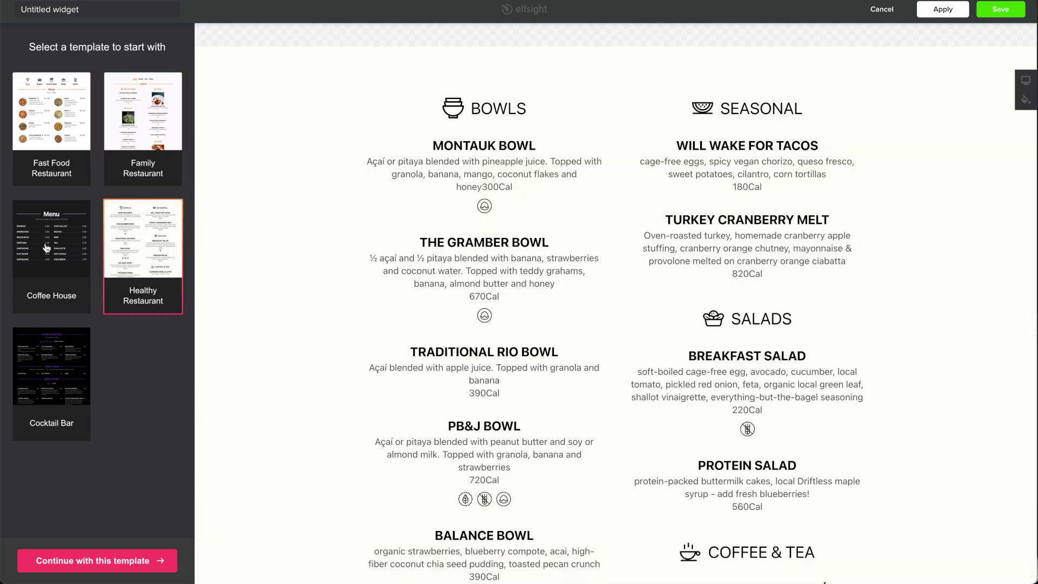
left_click(33, 249)
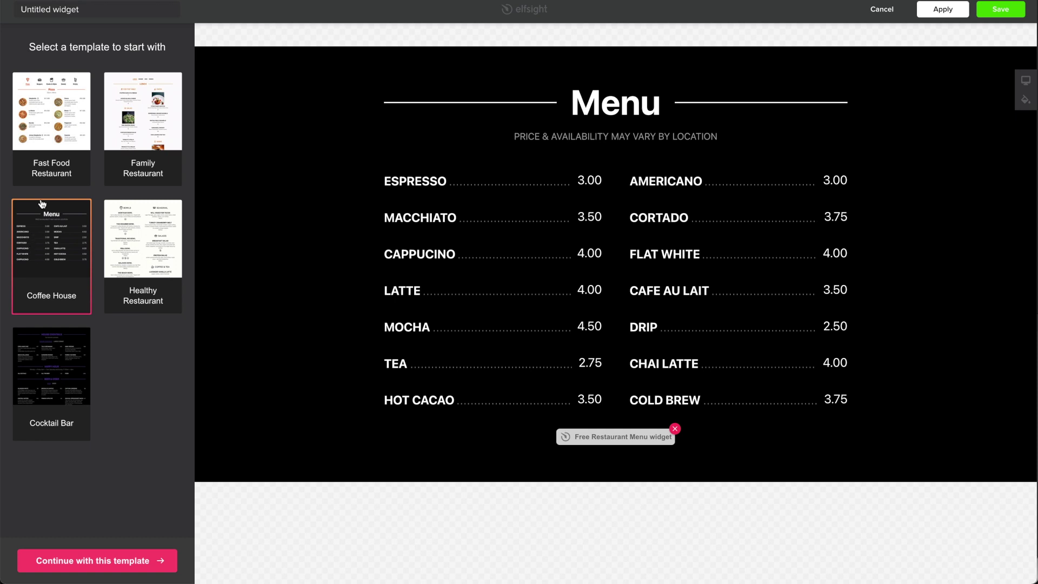
left_click(45, 134)
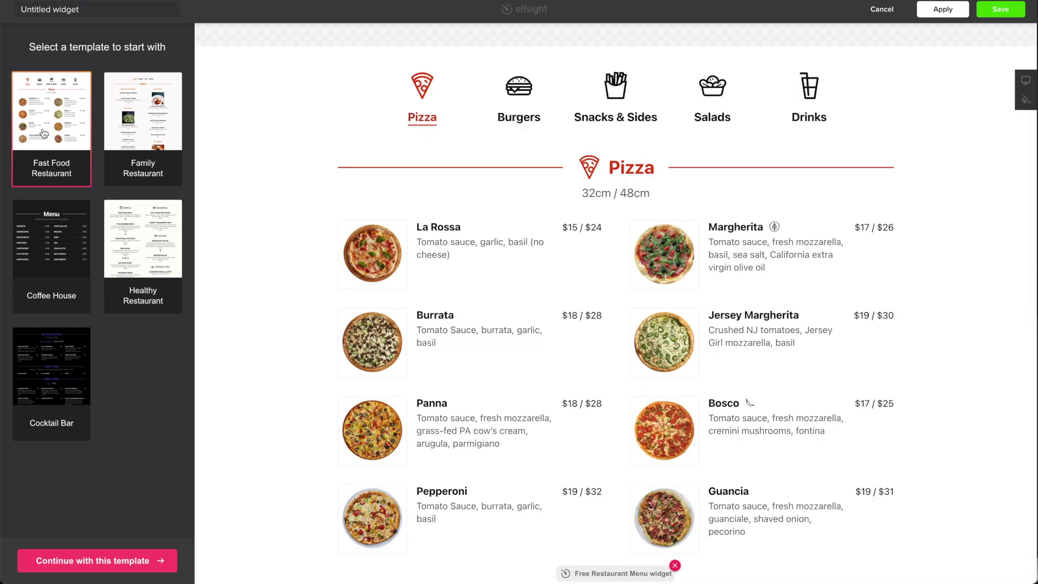
left_click(99, 565)
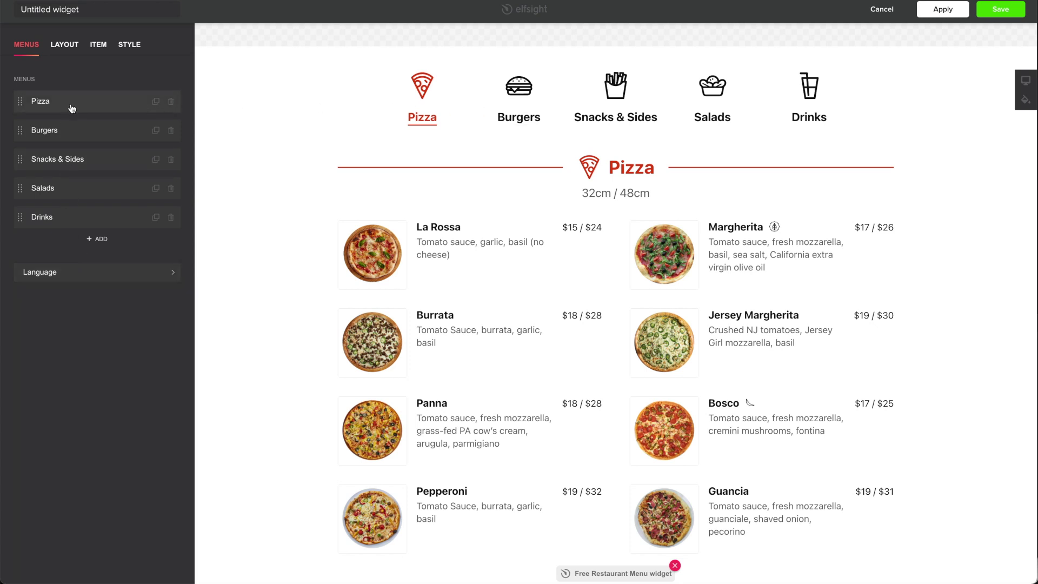
Remove and confirm deletion of Burgers, Snacks & Sides, Salads and Drinks, then open Pizza.
left_click(171, 132)
left_click(154, 132)
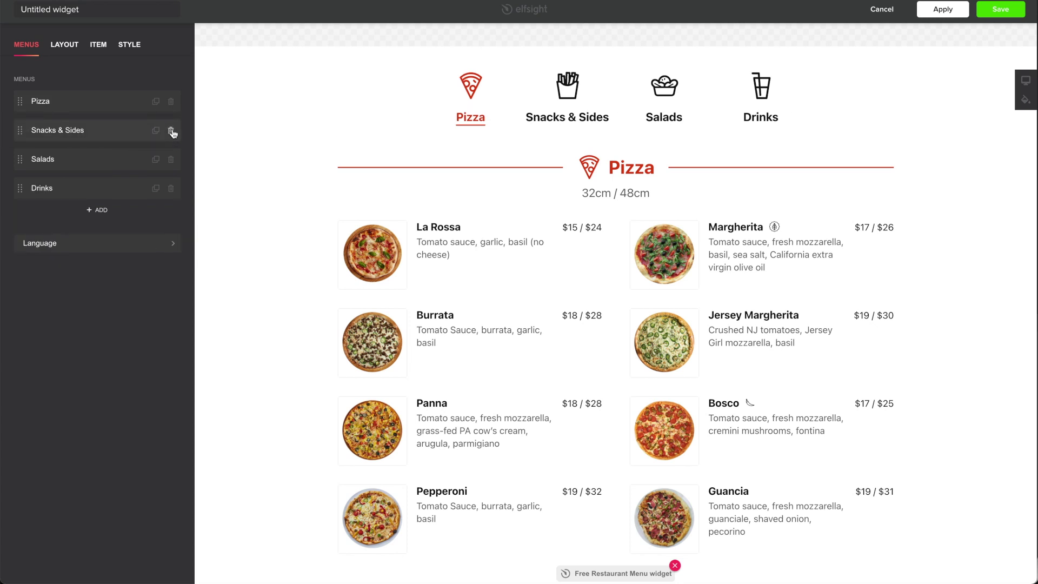
left_click(172, 133)
left_click(146, 133)
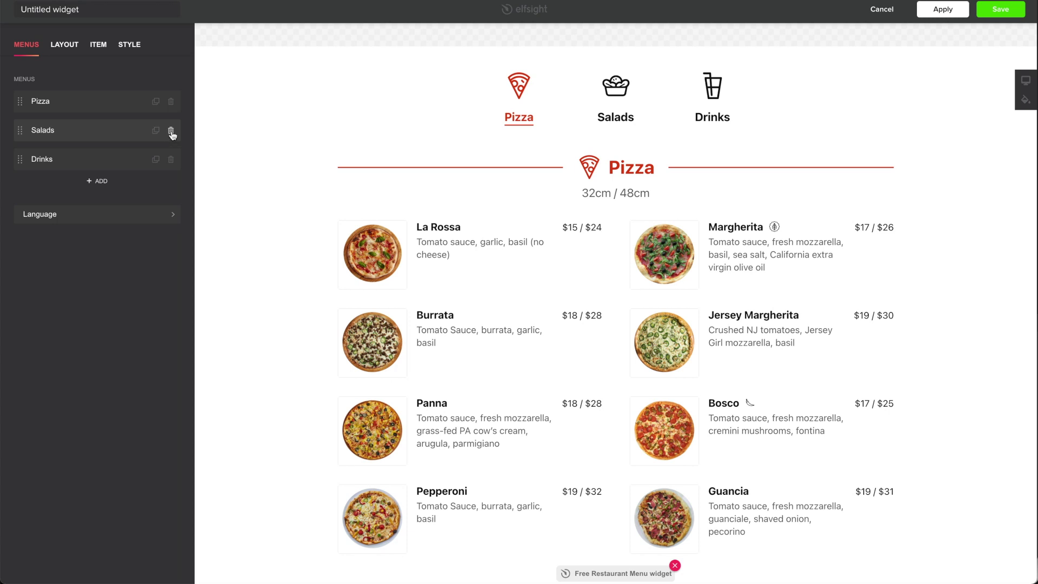
left_click(171, 132)
left_click(143, 133)
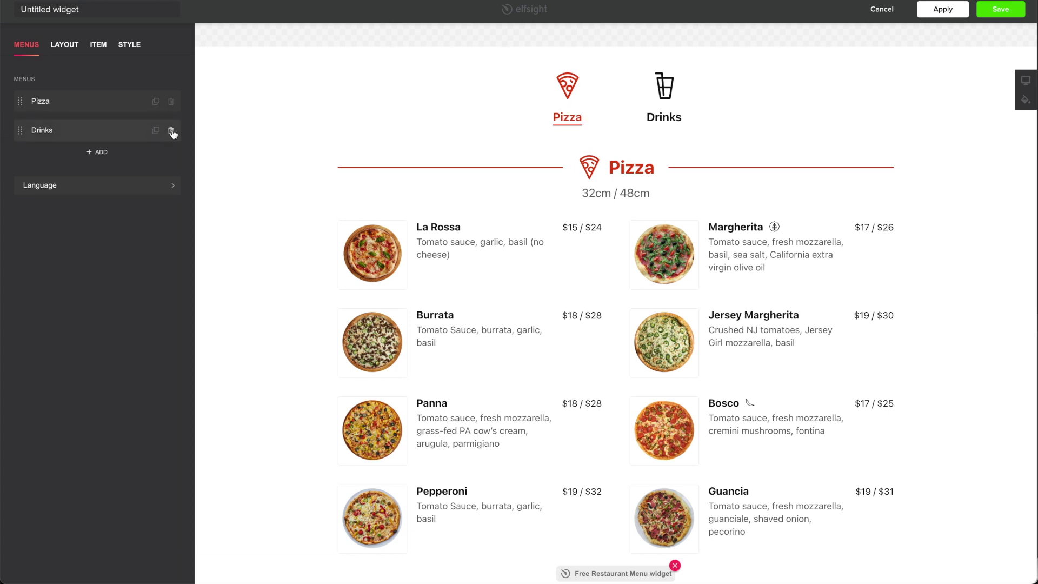
left_click(171, 132)
left_click(145, 132)
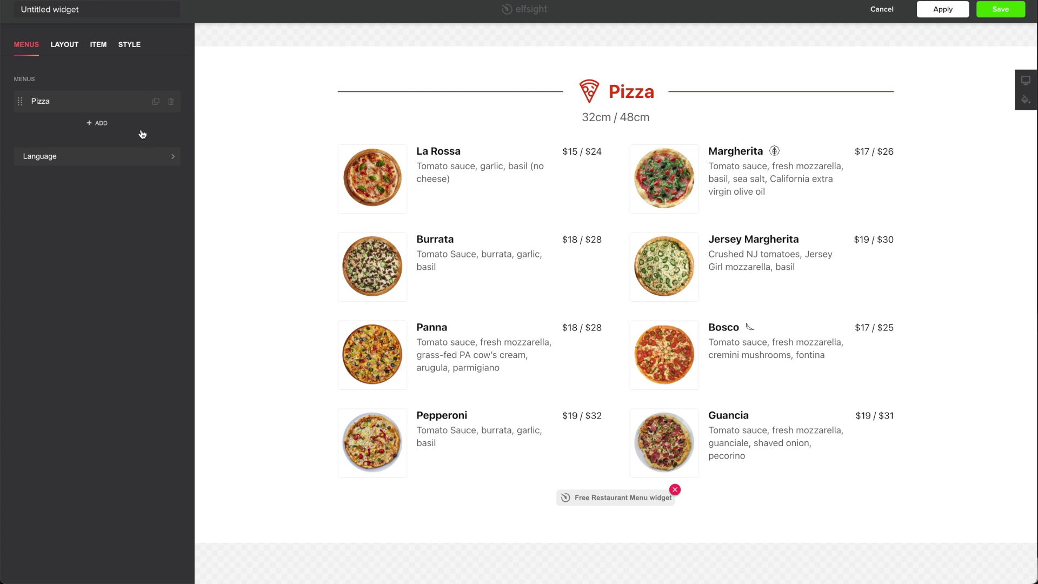
left_click(46, 109)
Change the Pizza menu caption to 'Small 32cm / Large 48cm'.
left_click_drag(51, 98, 23, 98)
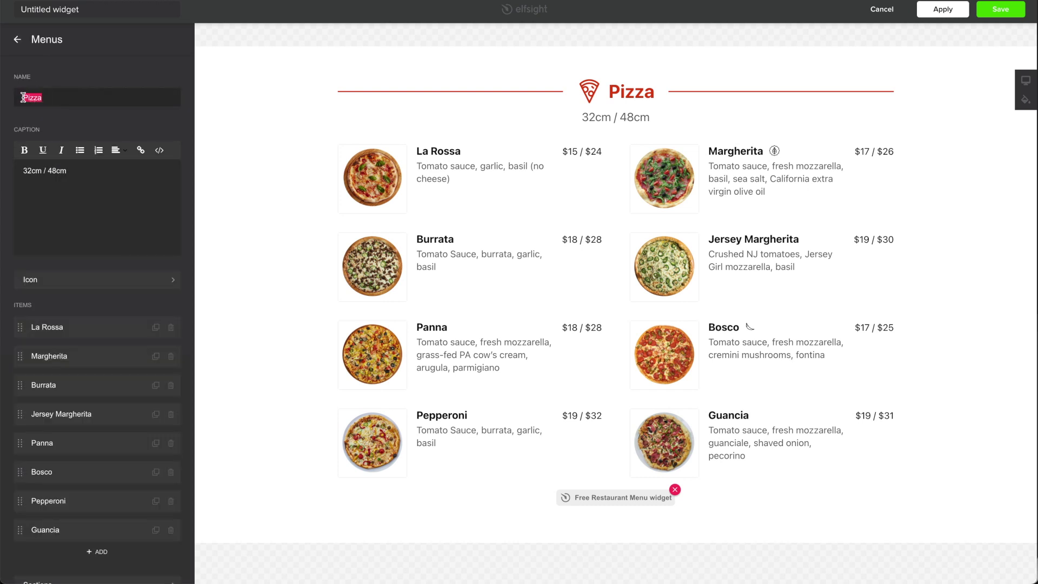
left_click(23, 171)
type("Small 32cm / ")
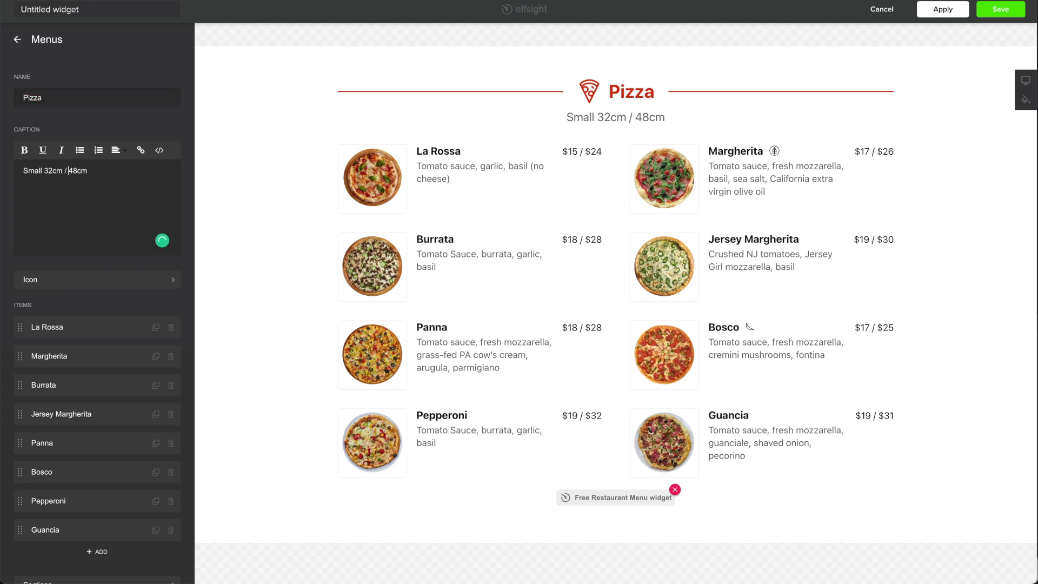
type("Large")
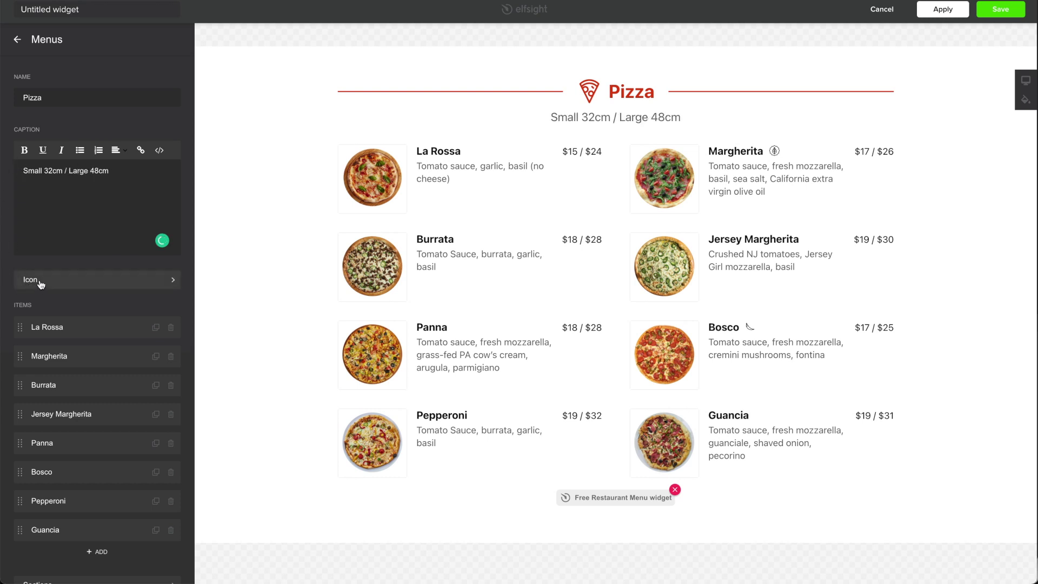
Browse the icon library and source options, keeping the existing pizza icon.
left_click(58, 286)
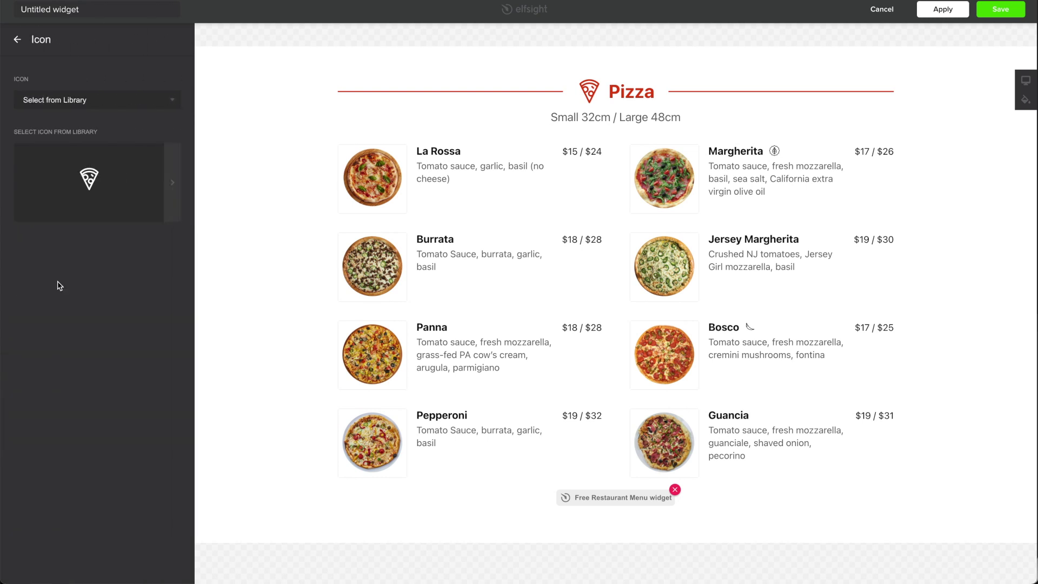
left_click(84, 186)
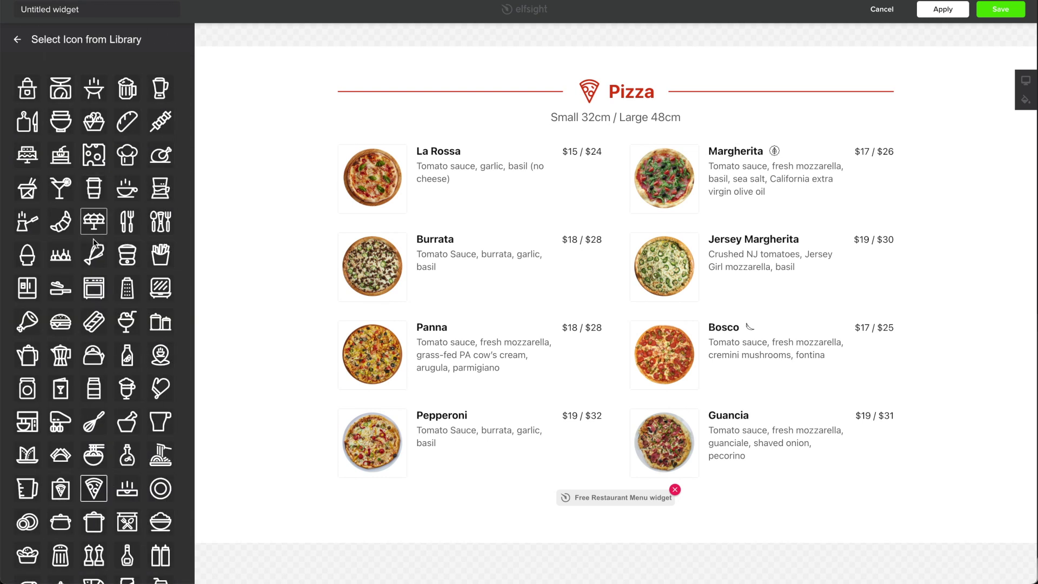
scroll(96, 246, "down", 5)
scroll(97, 246, "up", 3)
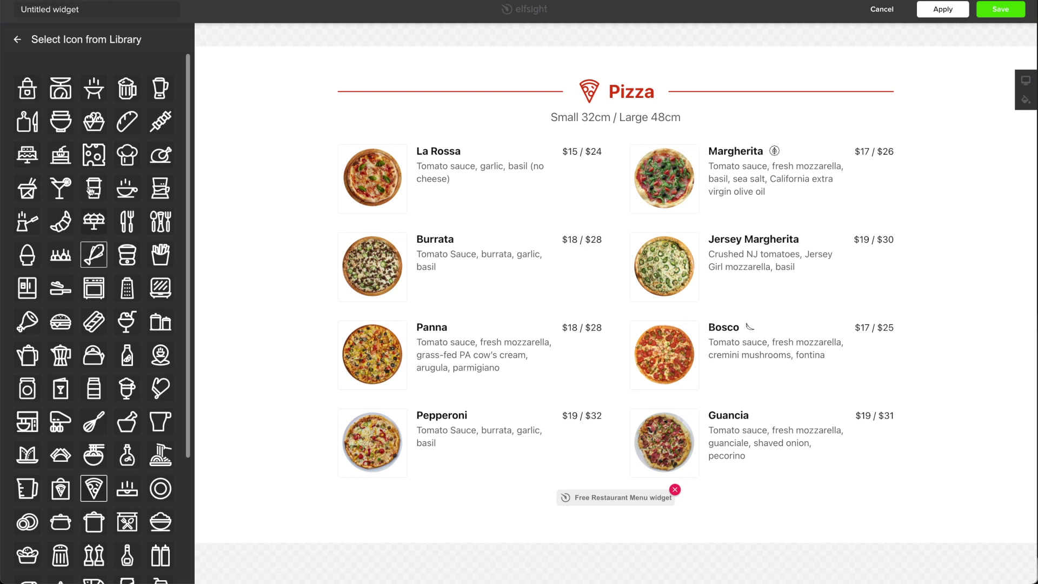
left_click(17, 40)
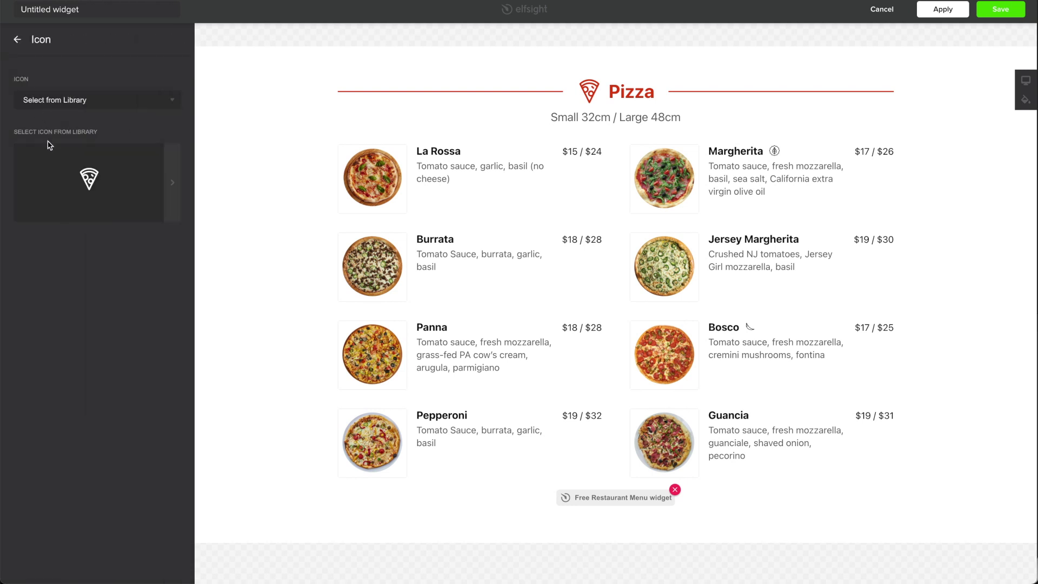
left_click(54, 105)
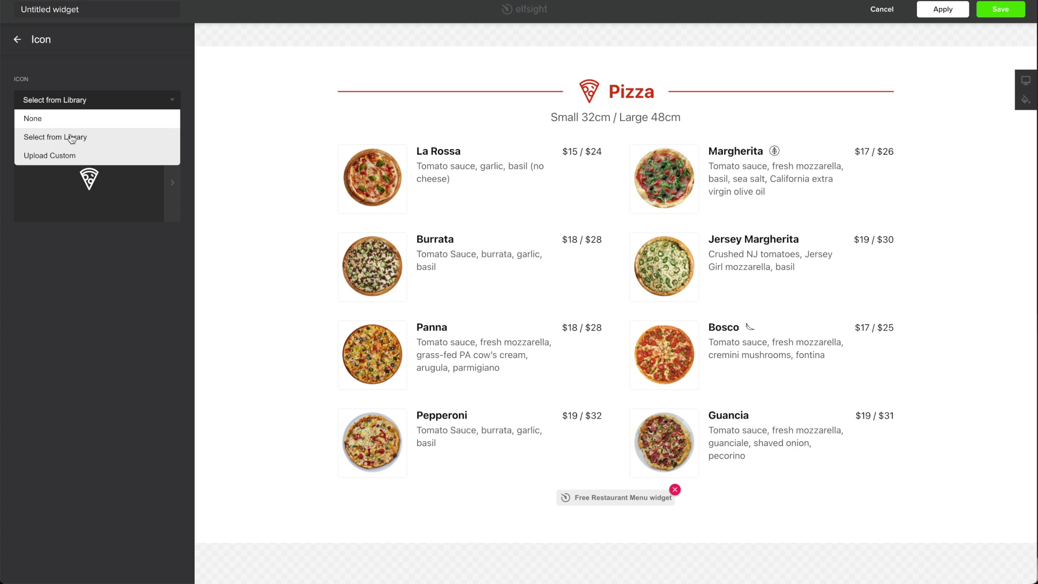
left_click(18, 42)
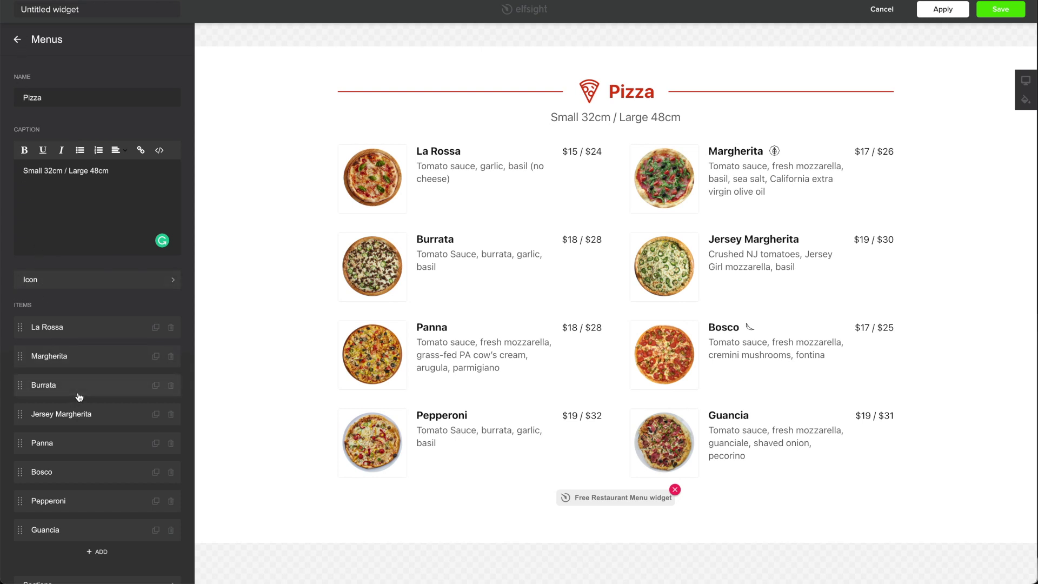
Move La Rossa below Margherita and open the Margherita item to review its fields.
scroll(78, 398, "down", 1)
left_click_drag(20, 270, 23, 313)
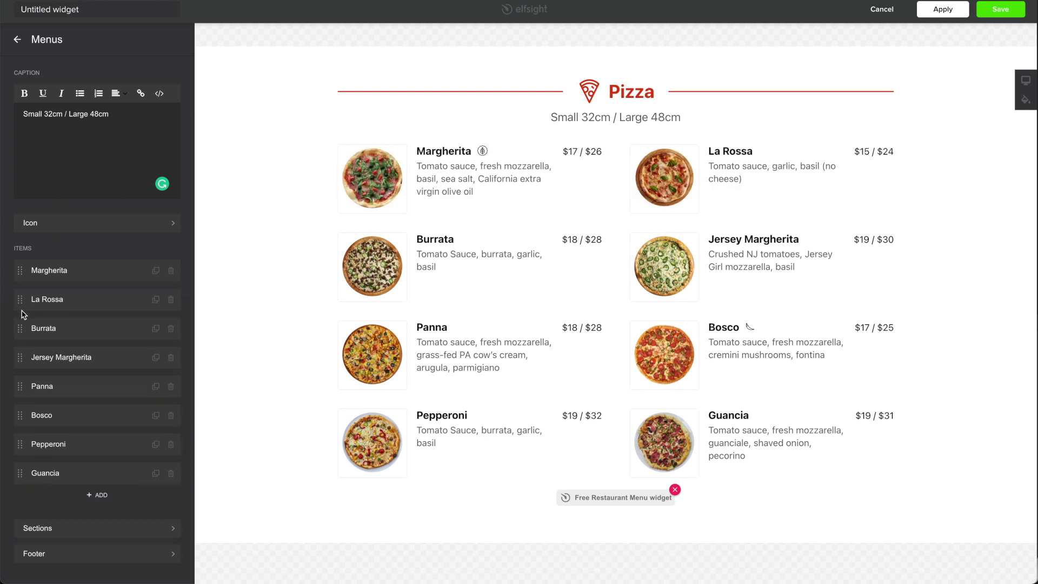
left_click(49, 276)
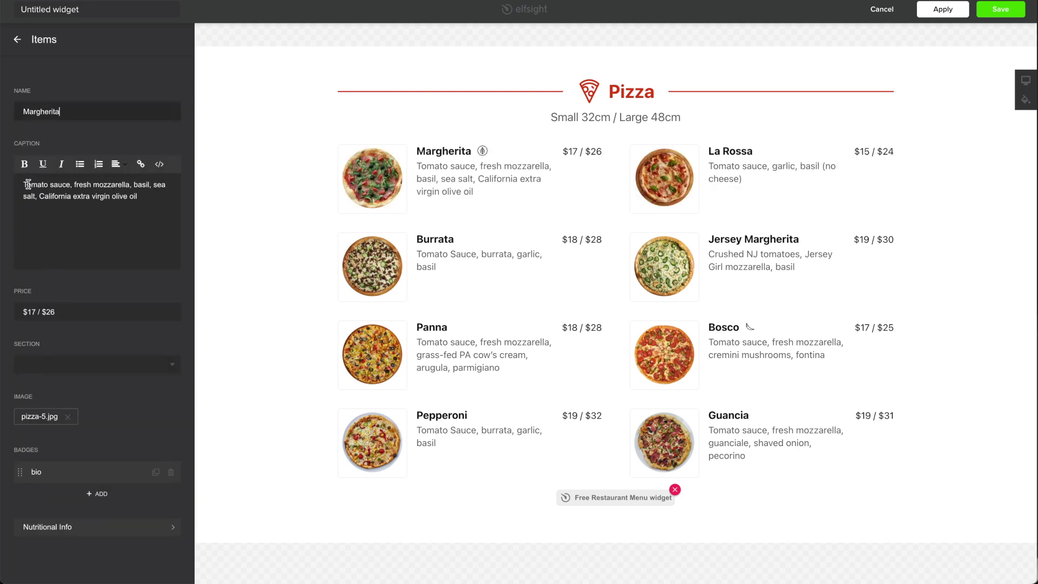
left_click_drag(22, 112, 67, 112)
left_click_drag(23, 184, 145, 197)
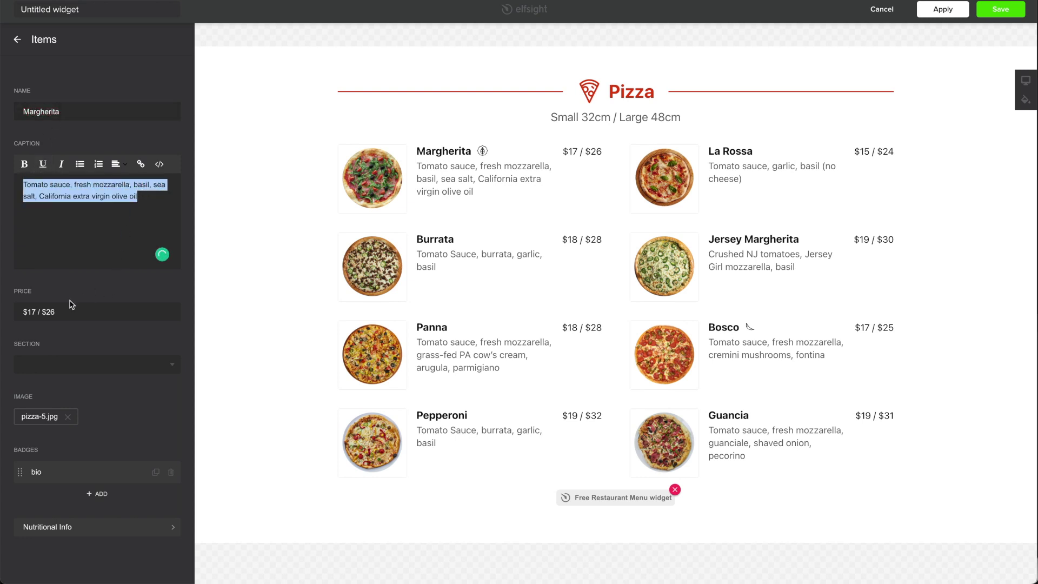
left_click_drag(23, 312, 60, 312)
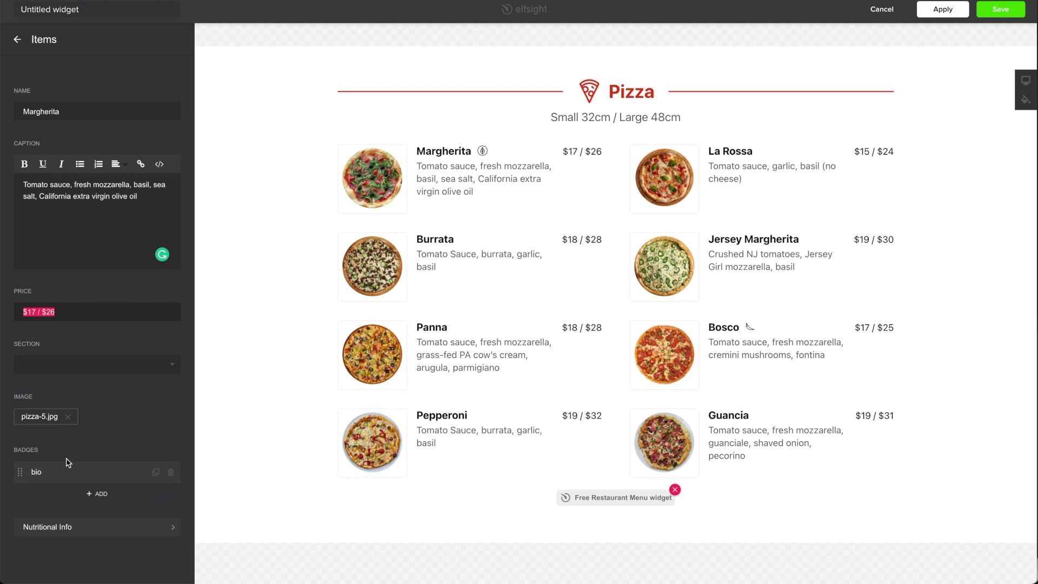
Delete Margherita's bio badge and return to the Pizza item list.
left_click(171, 474)
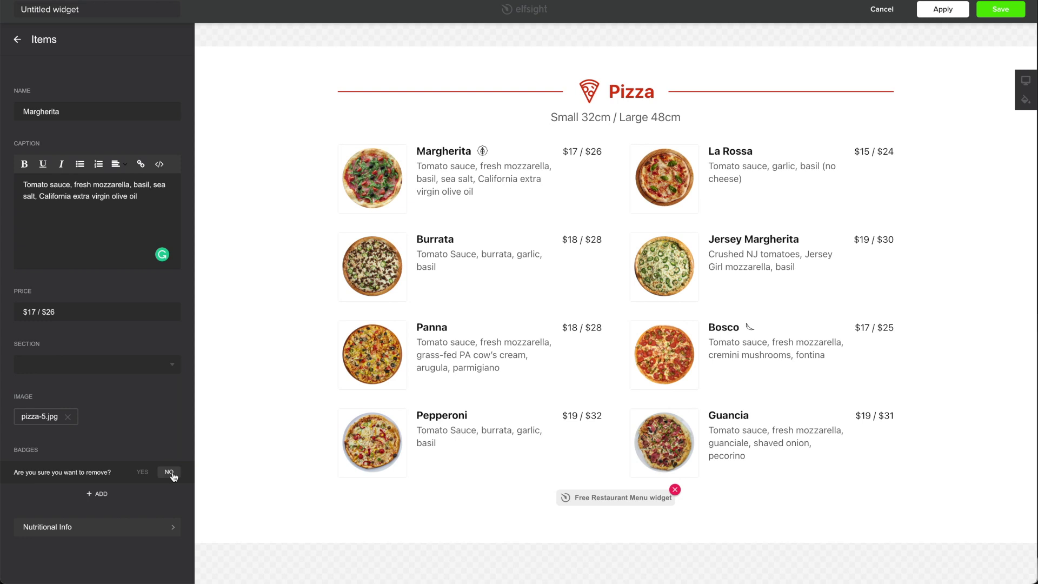
left_click(143, 474)
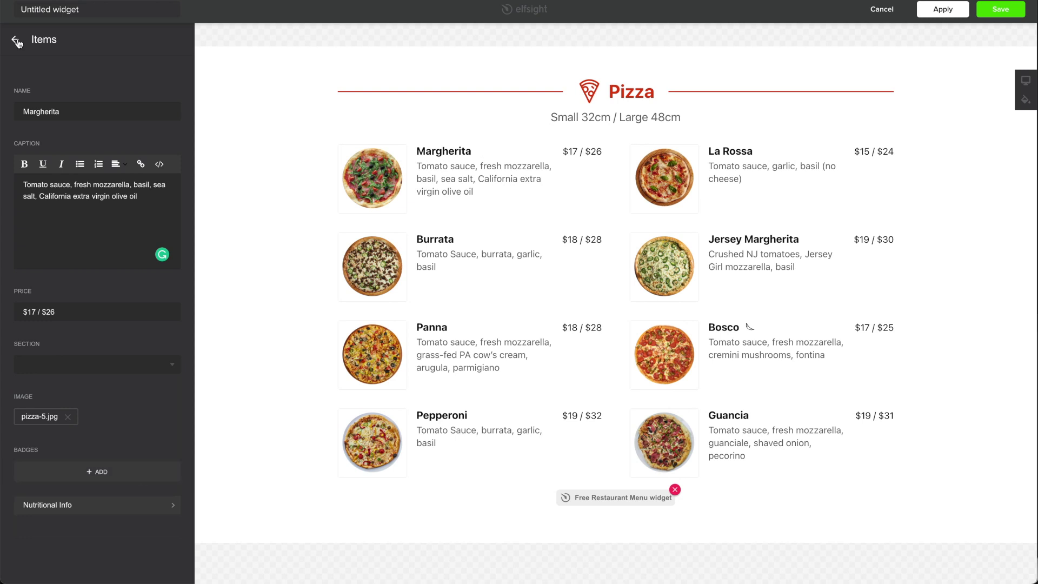
left_click(16, 40)
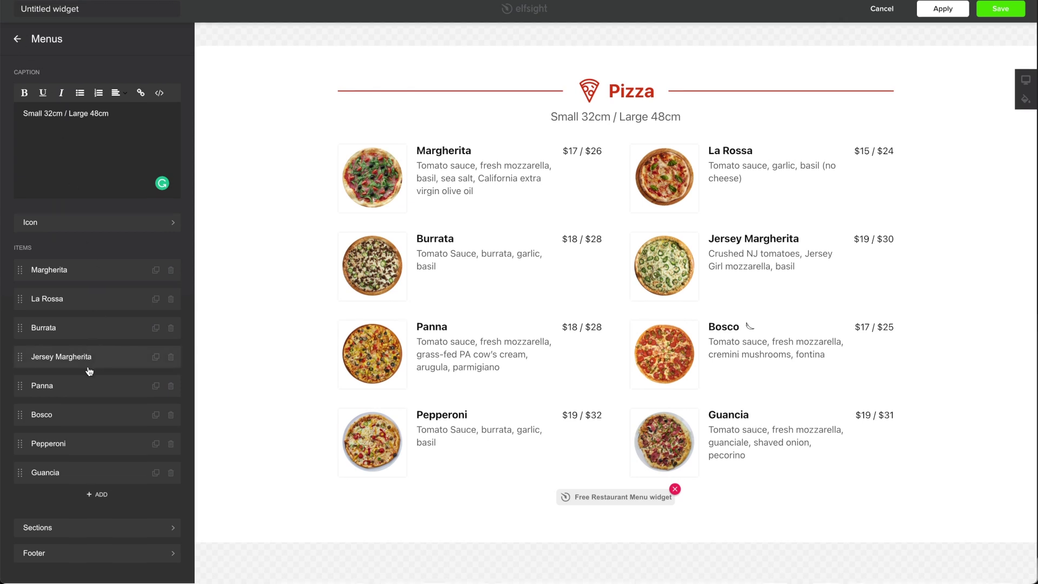
left_click(36, 556)
Write the footer 'Our opening hours are monday to friday from 8 AM to 10 PM...'.
left_click(49, 165)
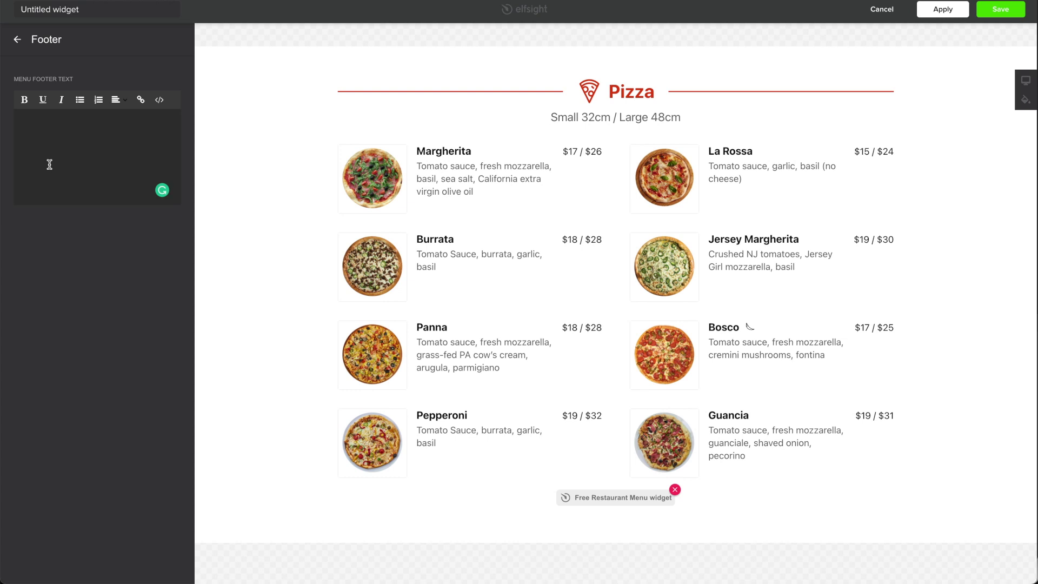
type("Our")
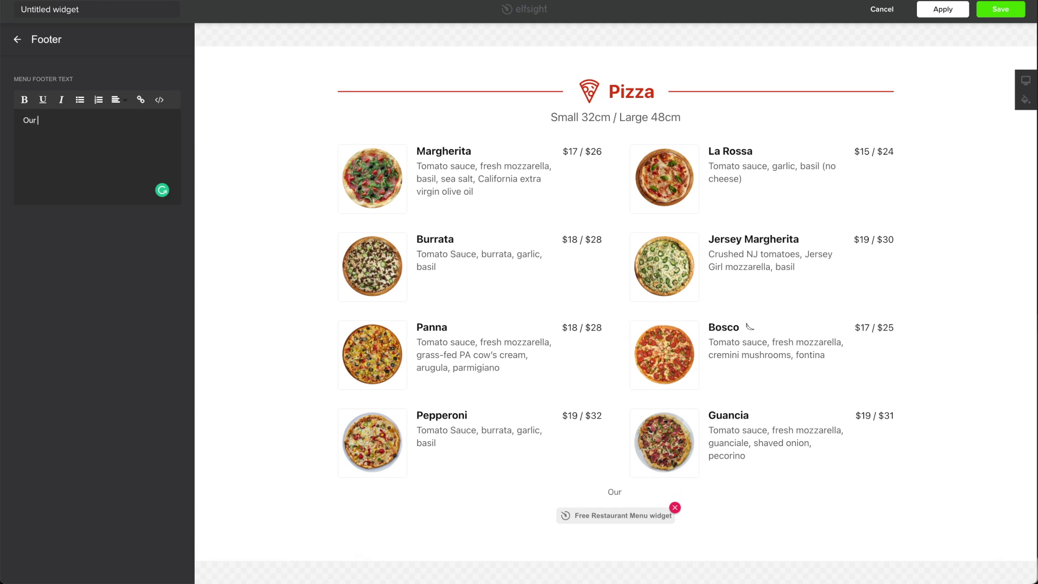
type(" opening hours are")
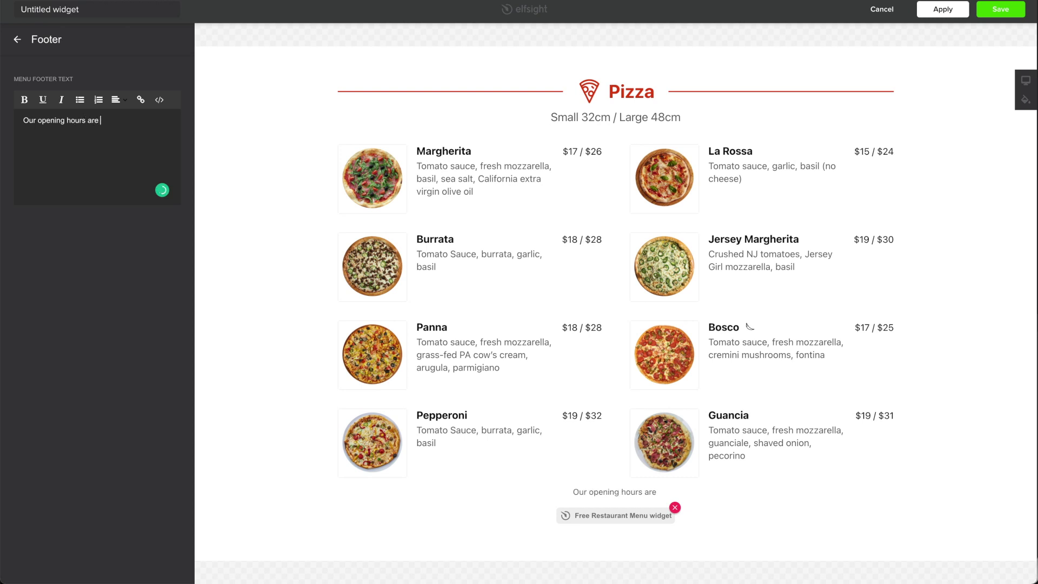
type(" monday to ")
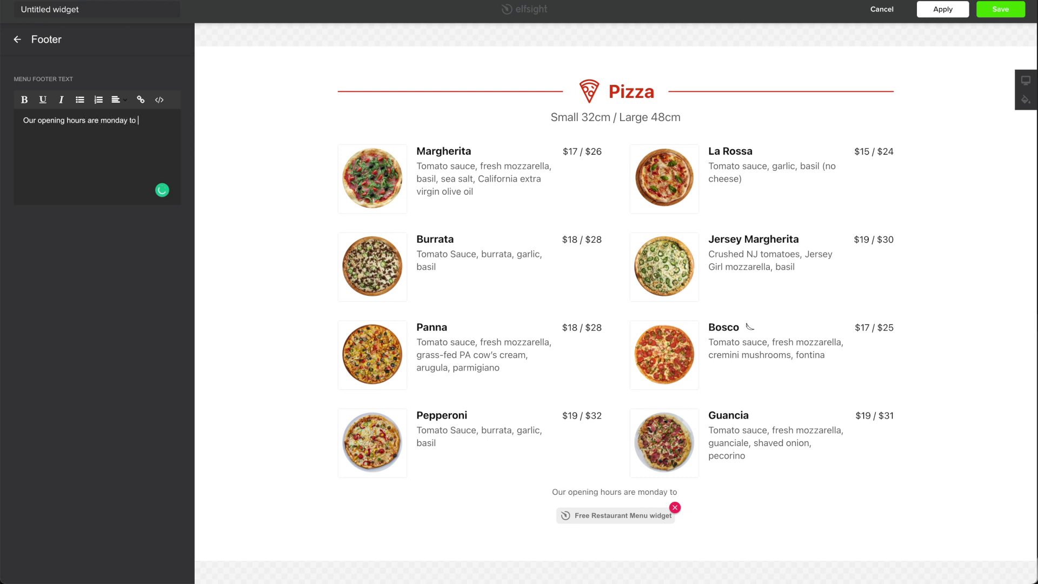
type("friday from ")
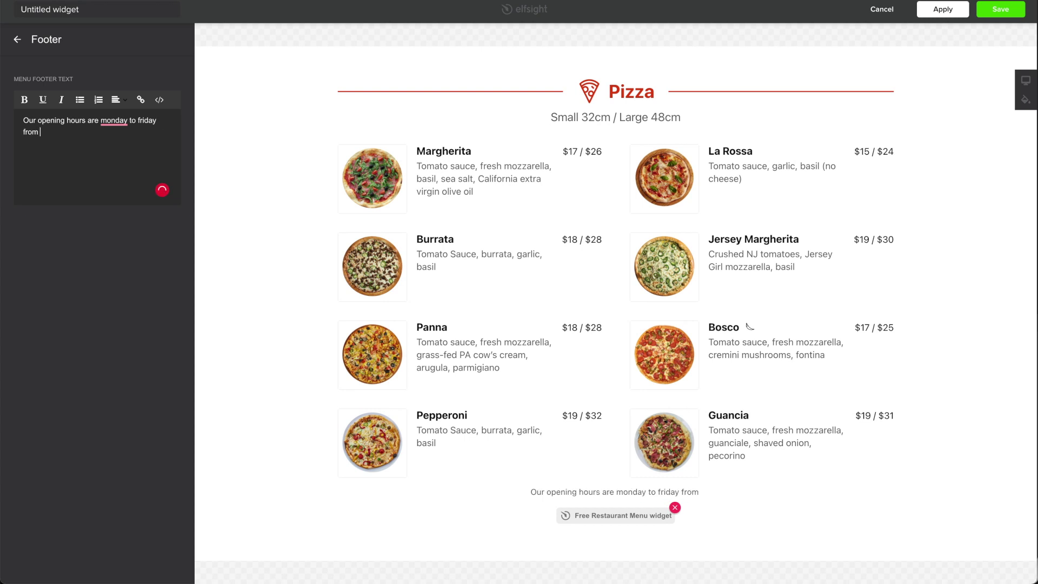
type("8")
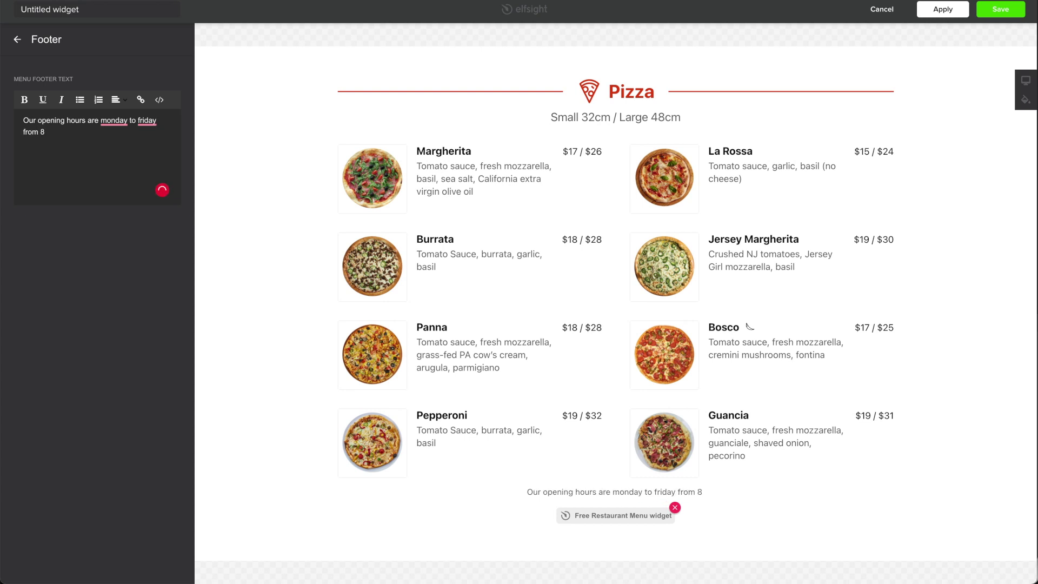
type(" AM to ")
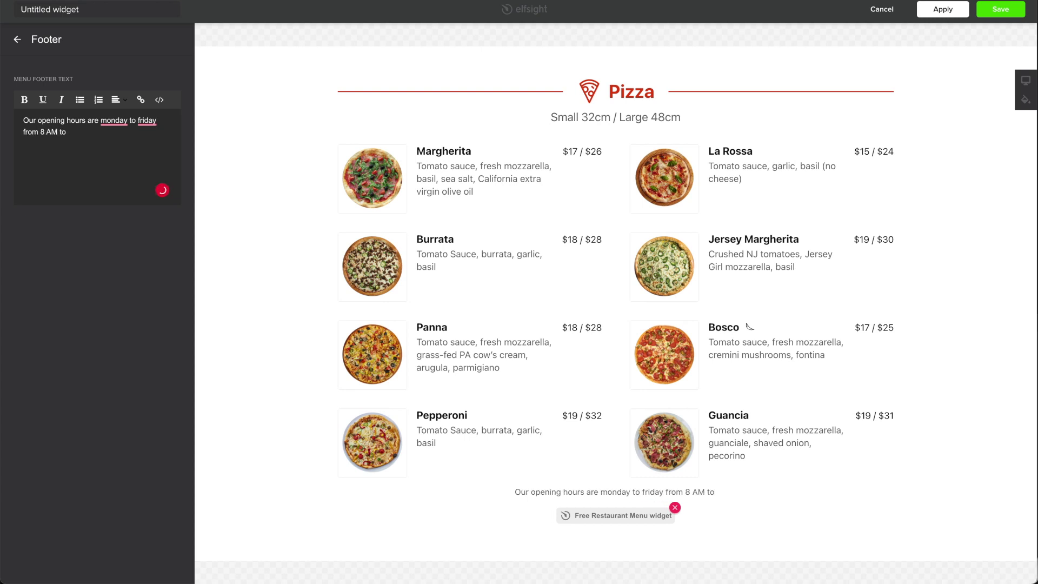
type("10 PM")
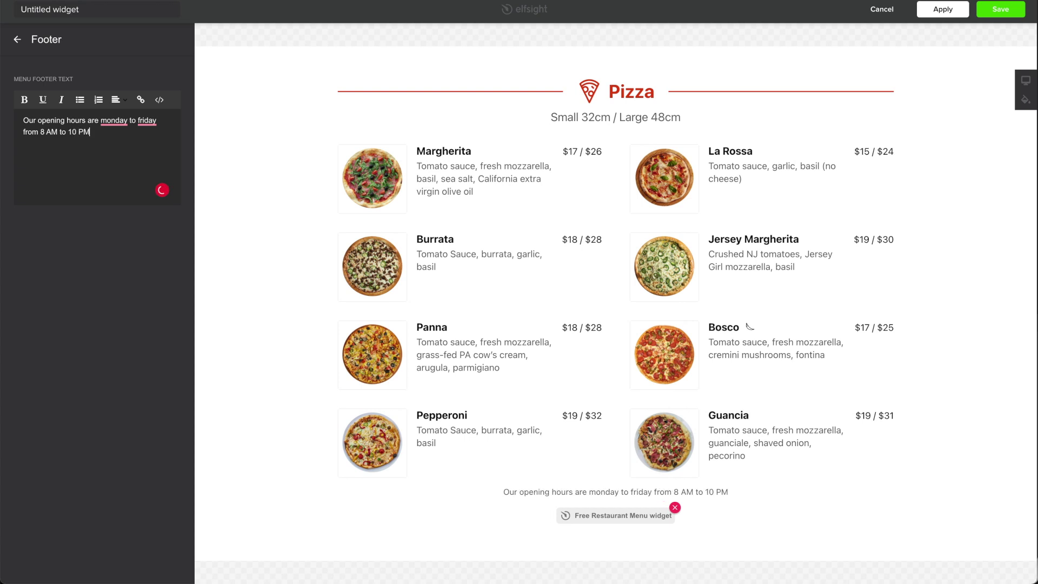
type(". All price")
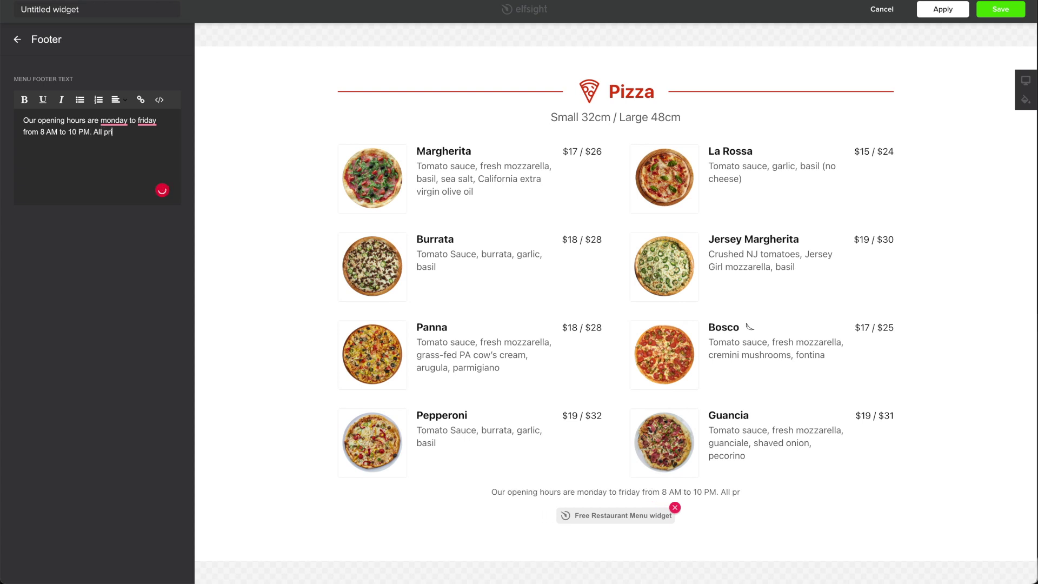
type("s are ")
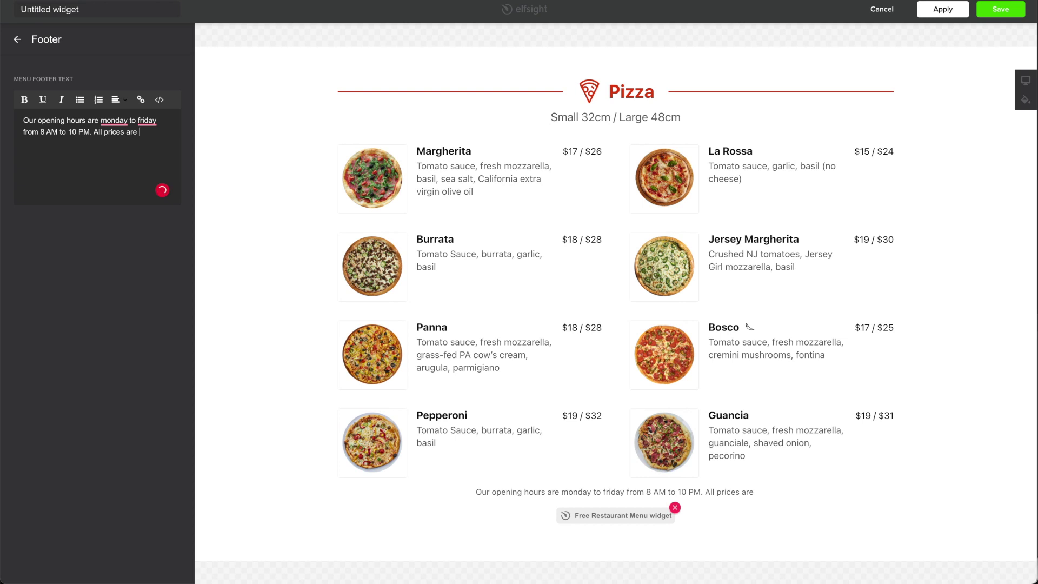
type("including tax.")
left_click(17, 39)
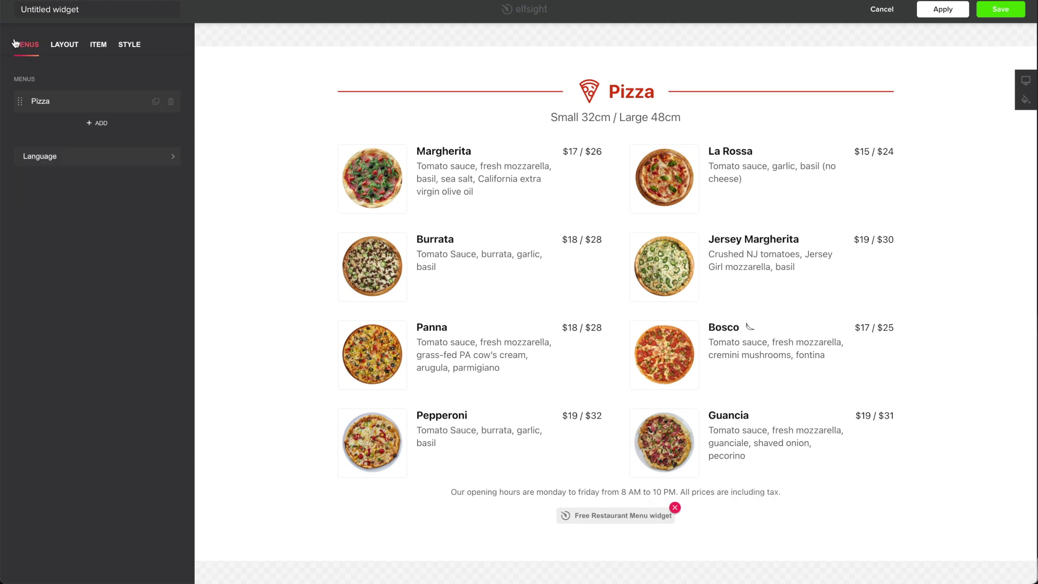
Review the LAYOUT tab options and bring up the Item display settings.
left_click(74, 48)
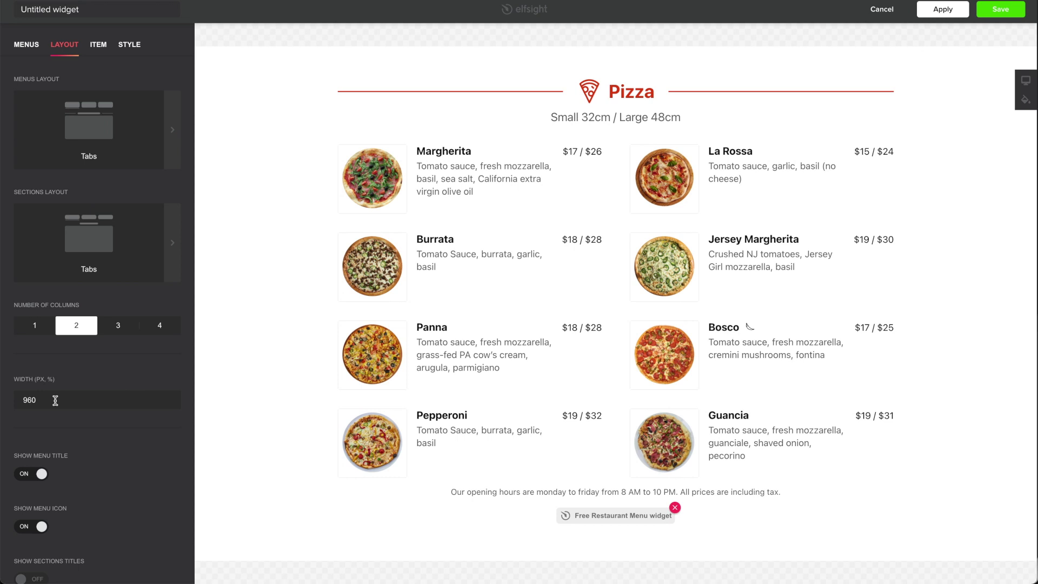
scroll(148, 484, "down", 1)
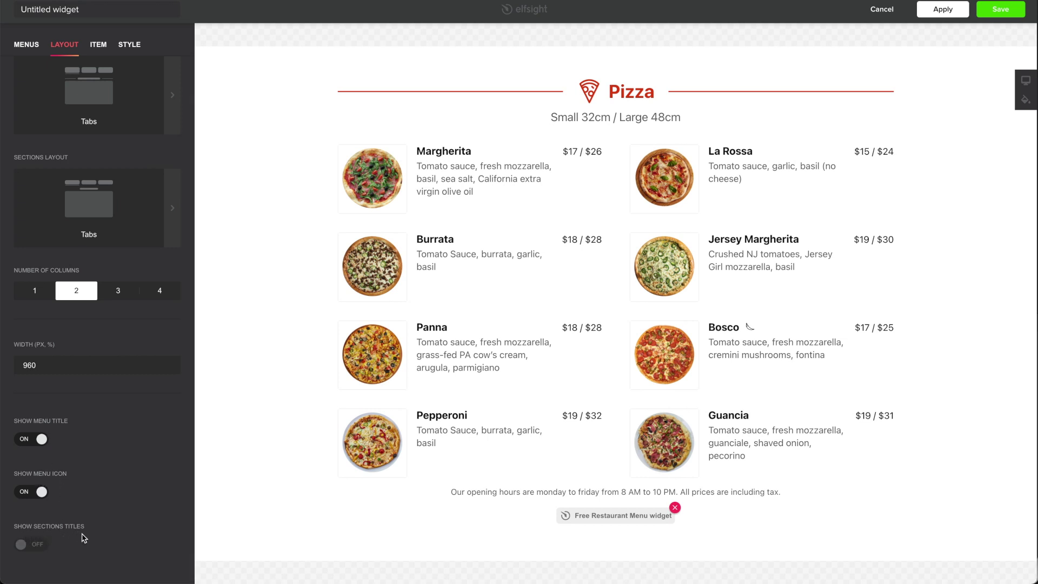
left_click(104, 48)
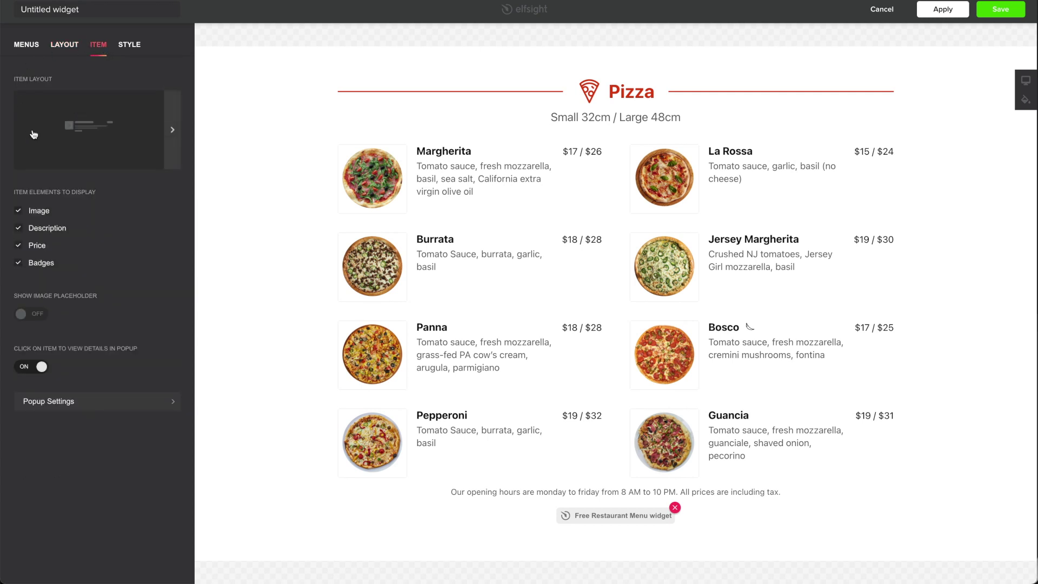
Try the item layouts and settle on rows with the image beside name, description and price.
left_click(113, 144)
left_click(110, 130)
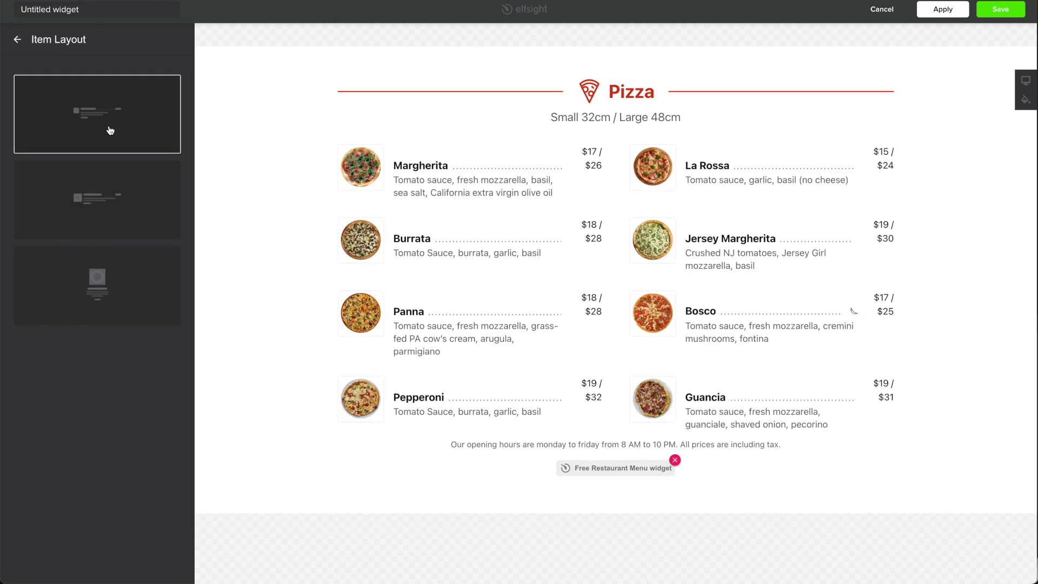
left_click(98, 205)
left_click(103, 283)
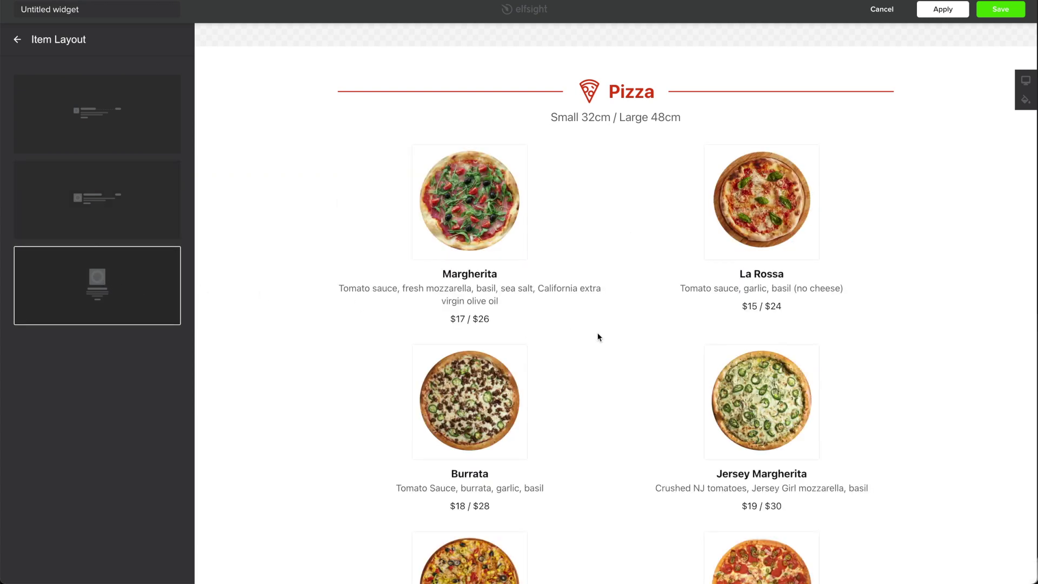
scroll(612, 335, "down", 3)
scroll(611, 338, "up", 3)
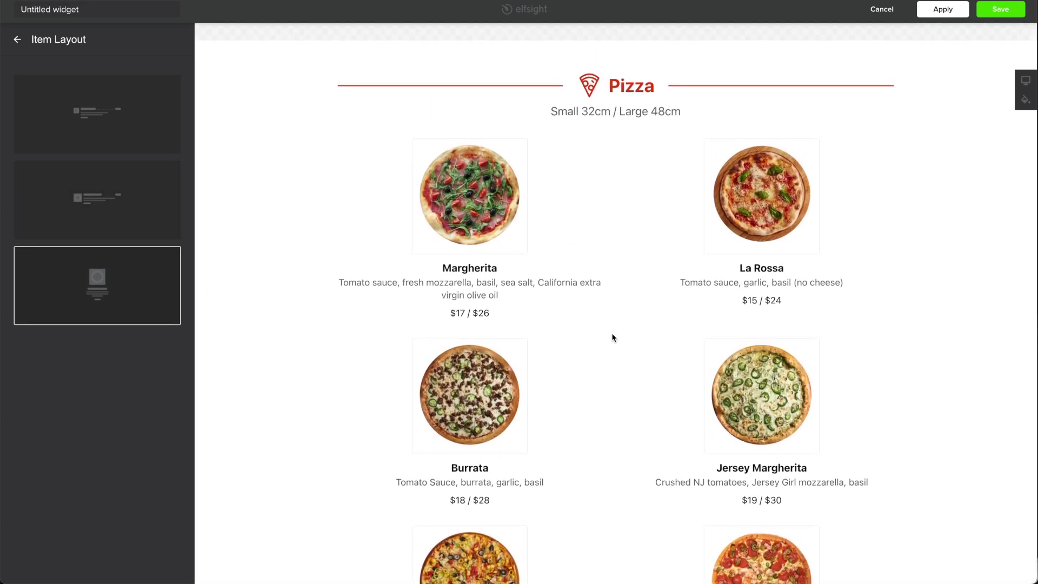
left_click(93, 199)
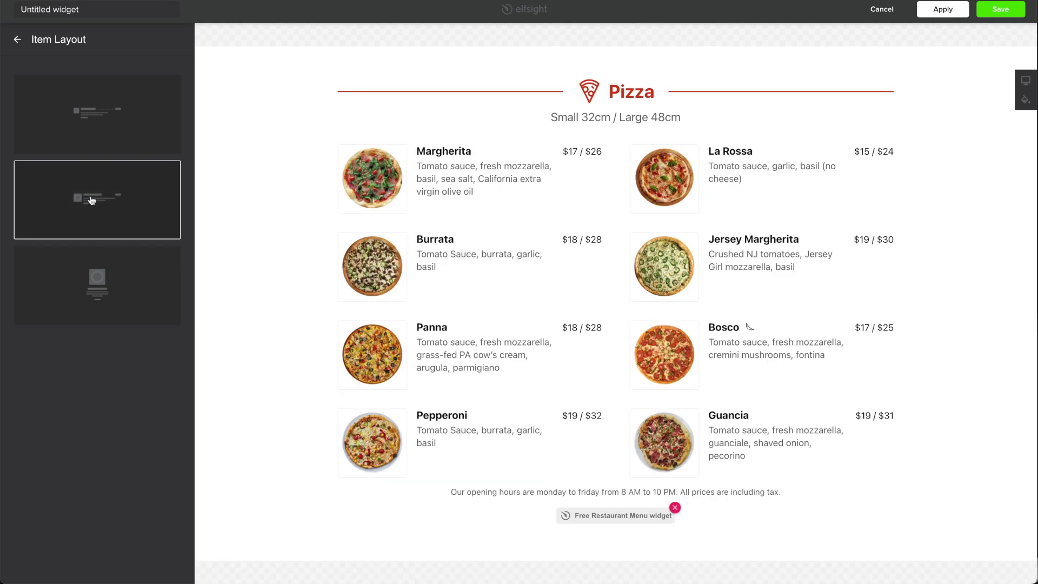
left_click(17, 42)
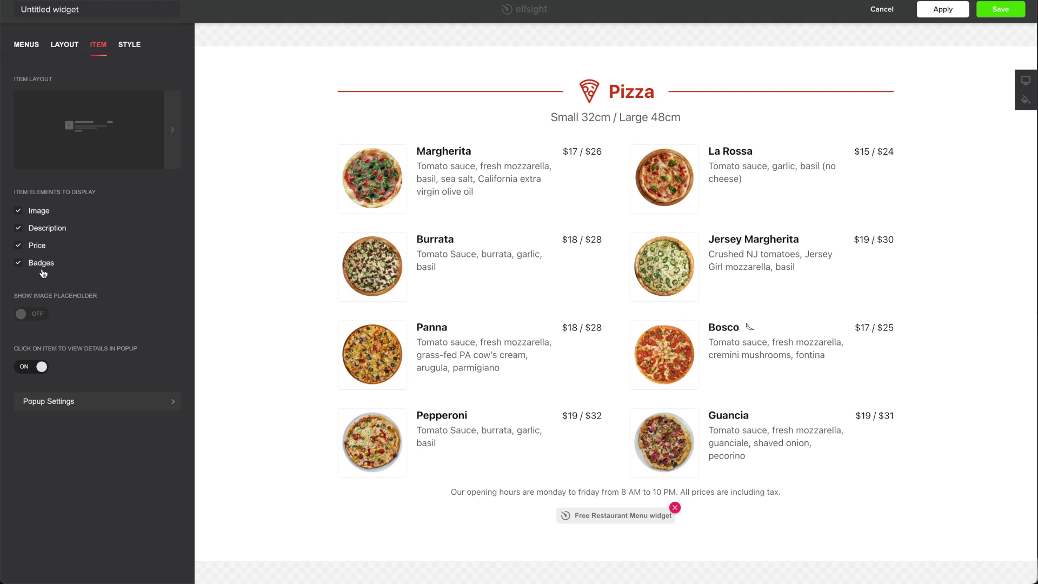
Try Dark and Custom colour schemes, keep Light, and check the Menu font settings.
left_click(133, 48)
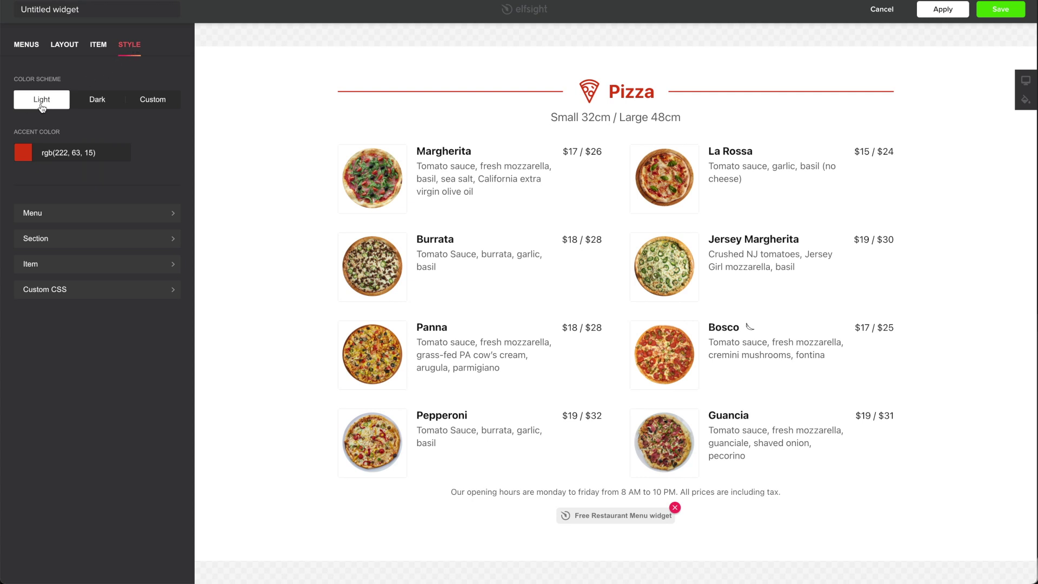
left_click(96, 105)
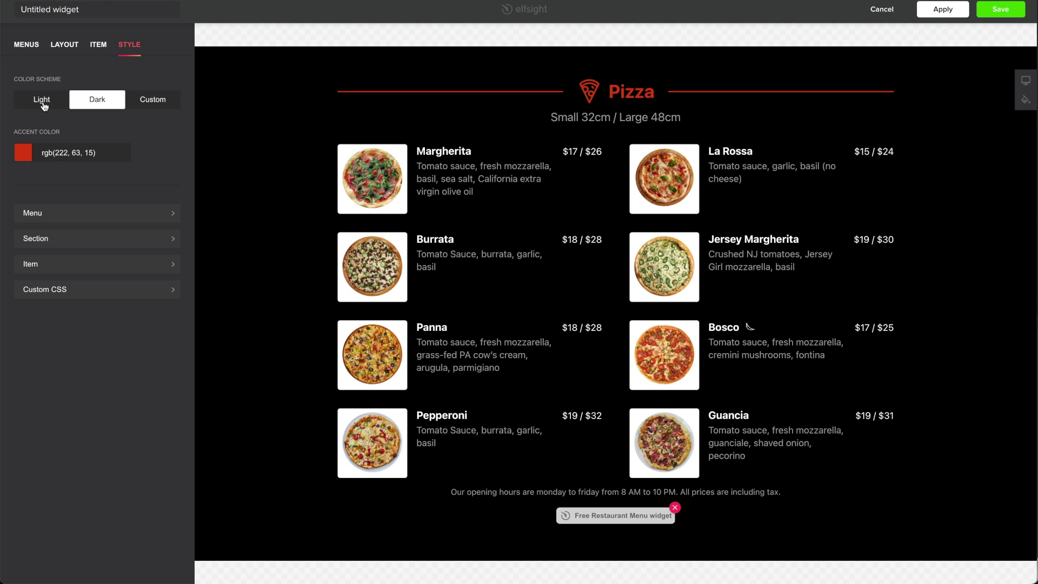
left_click(159, 107)
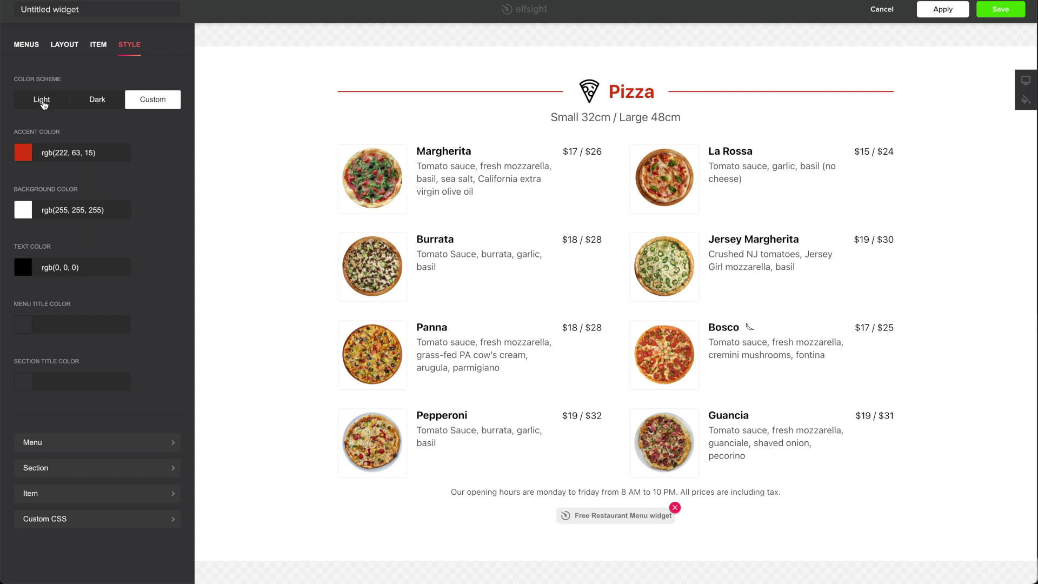
left_click(44, 102)
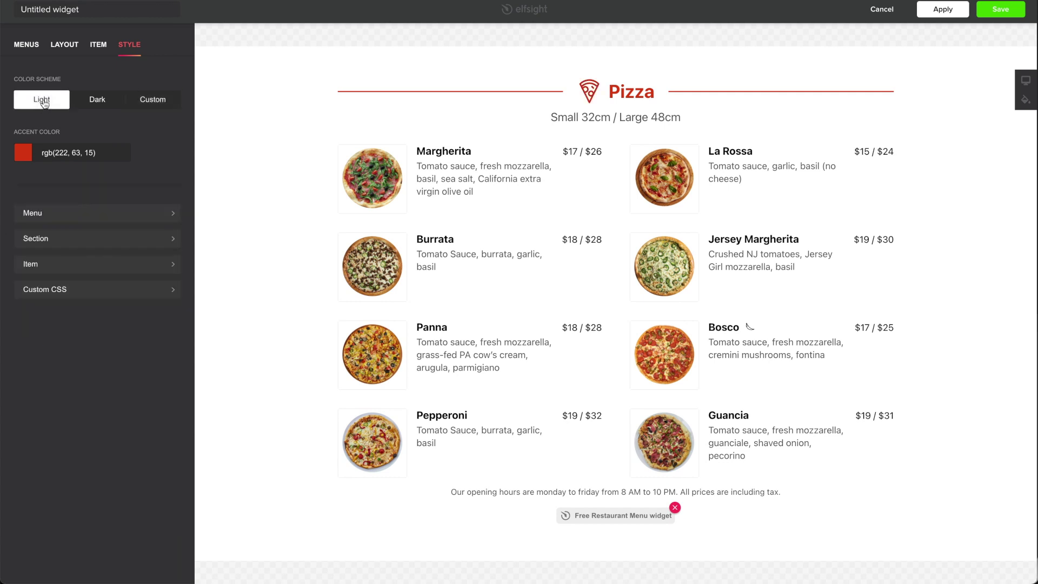
left_click(68, 216)
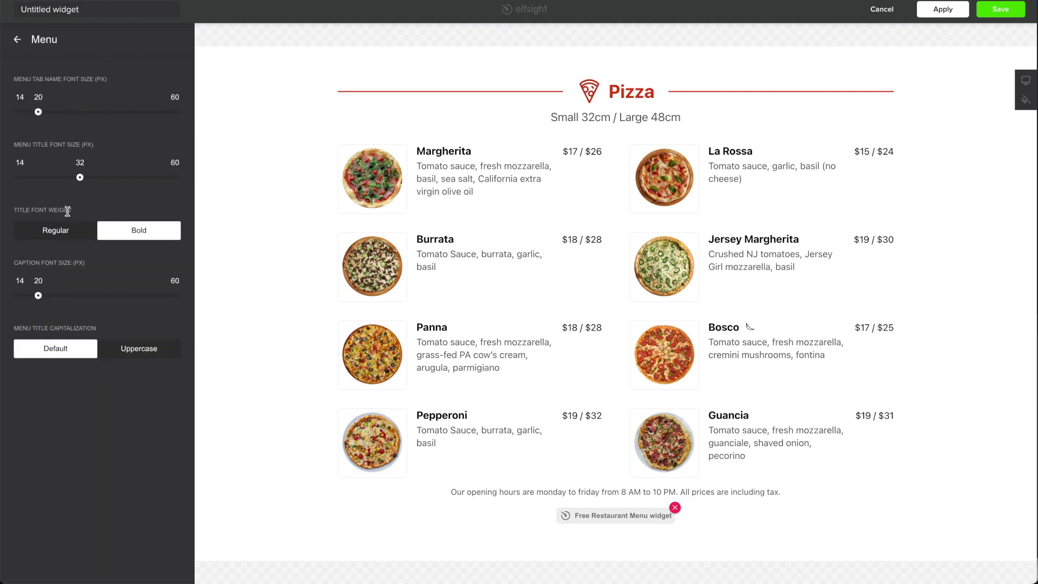
left_click(15, 43)
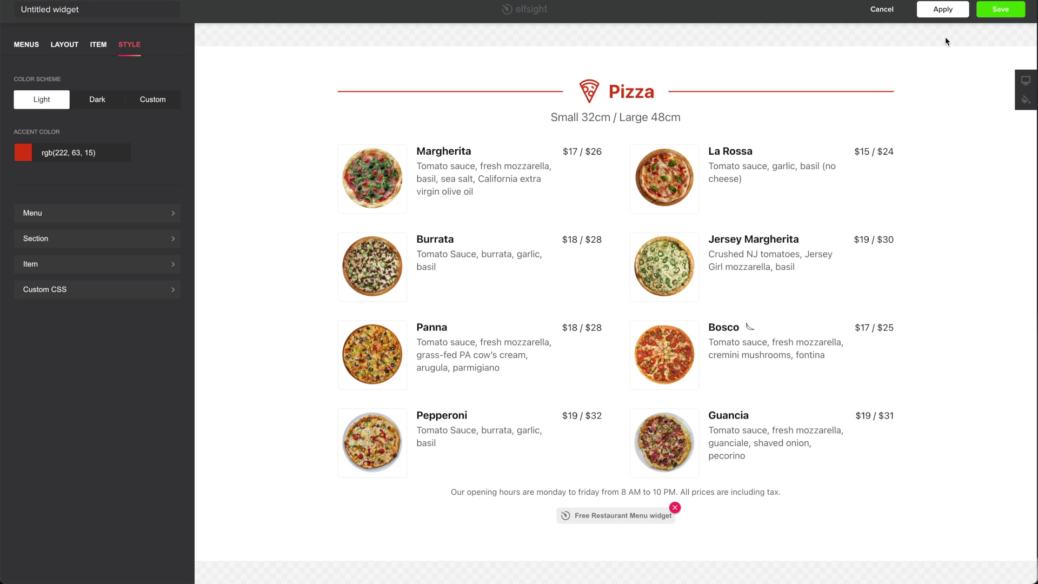
Rename the widget from Untitled to 'My menu', then apply and save it.
left_click_drag(87, 9, 22, 9)
type("My menu")
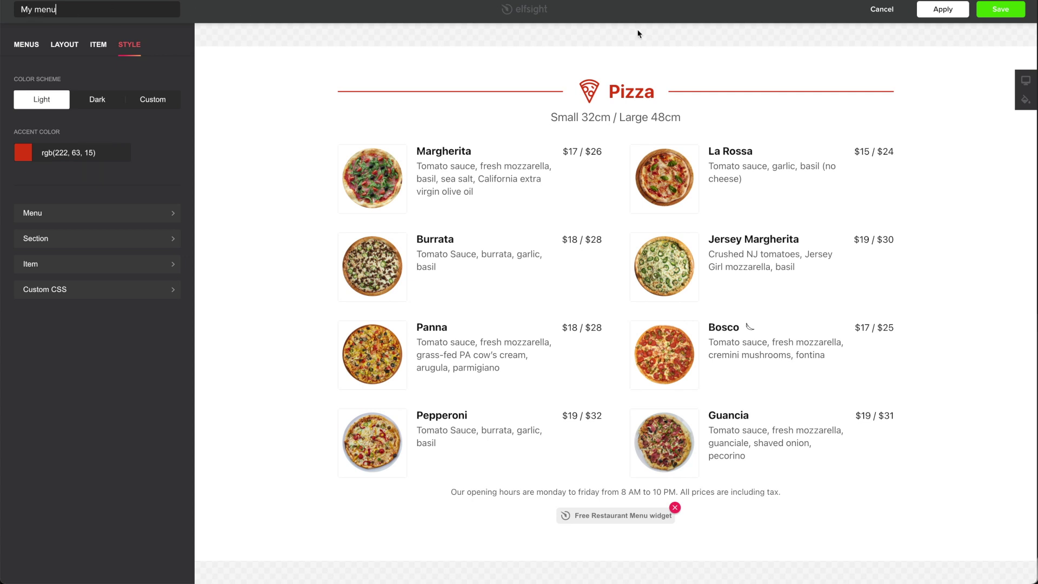
left_click(944, 9)
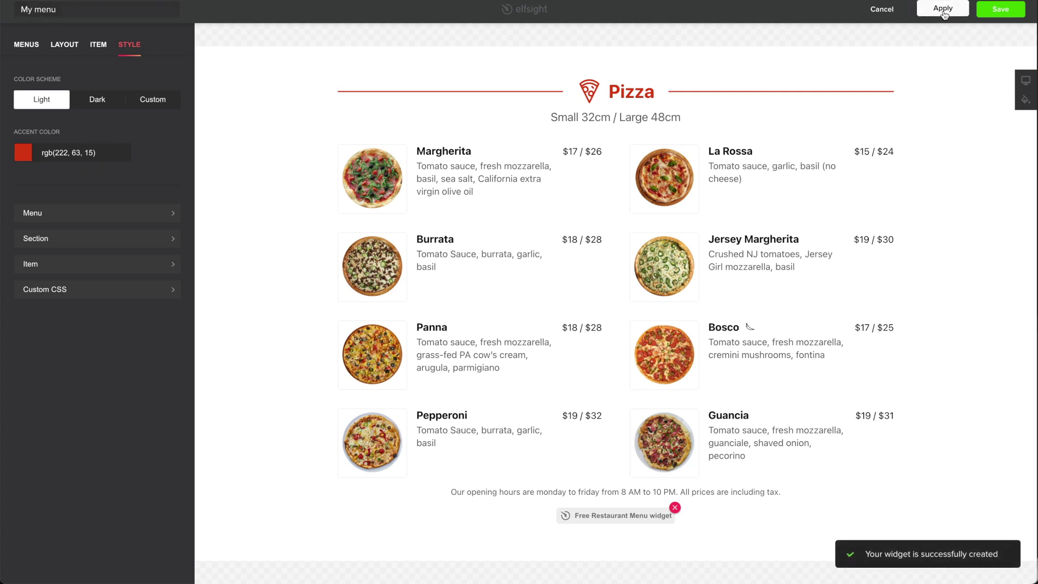
left_click(1002, 11)
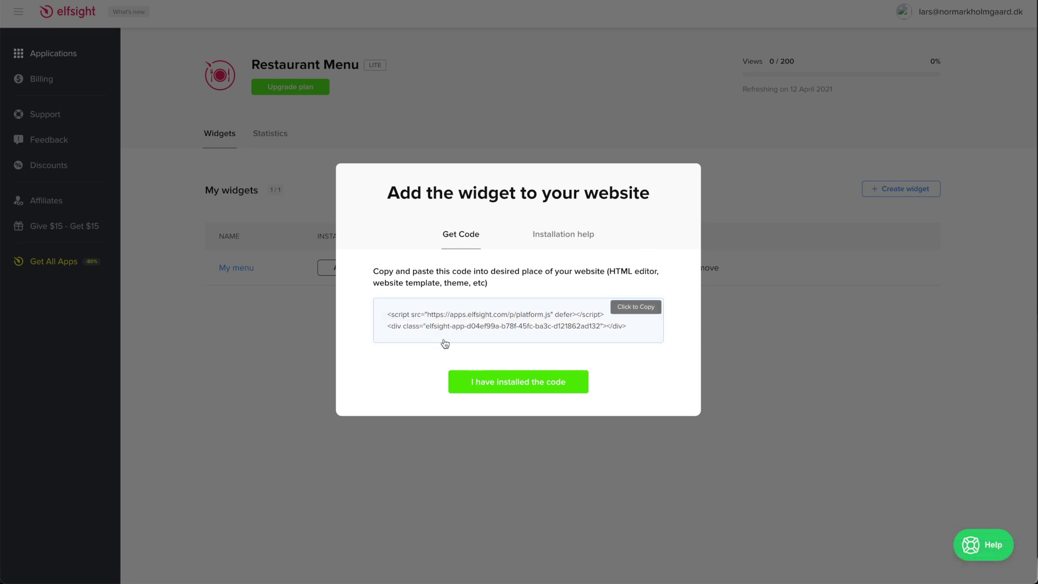
Copy the My menu widget's embed code from the Add the widget dialog.
left_click(635, 311)
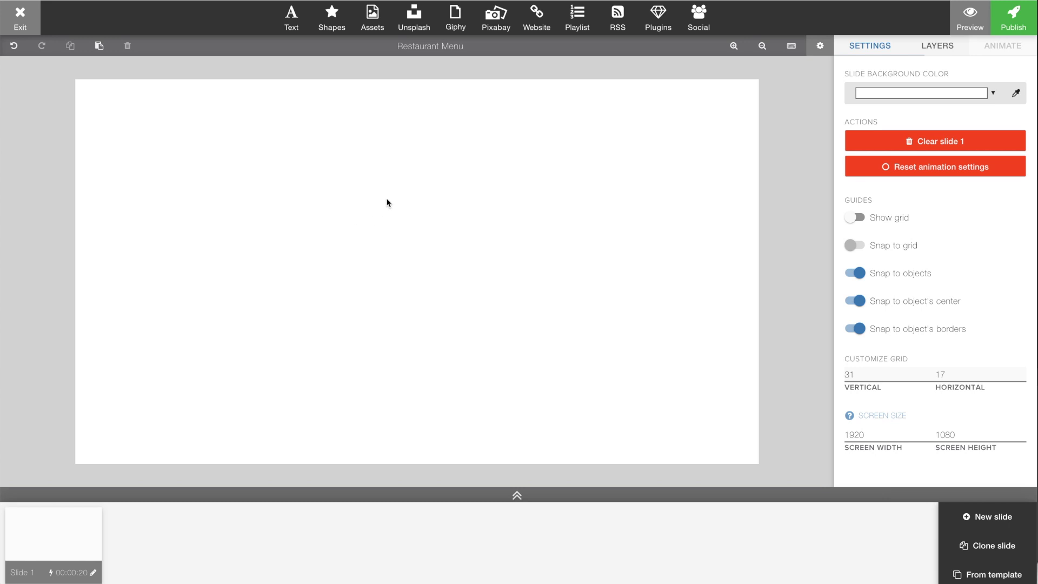
Add a Website element fitted to the whole slide and set it to HTML code.
left_click(534, 24)
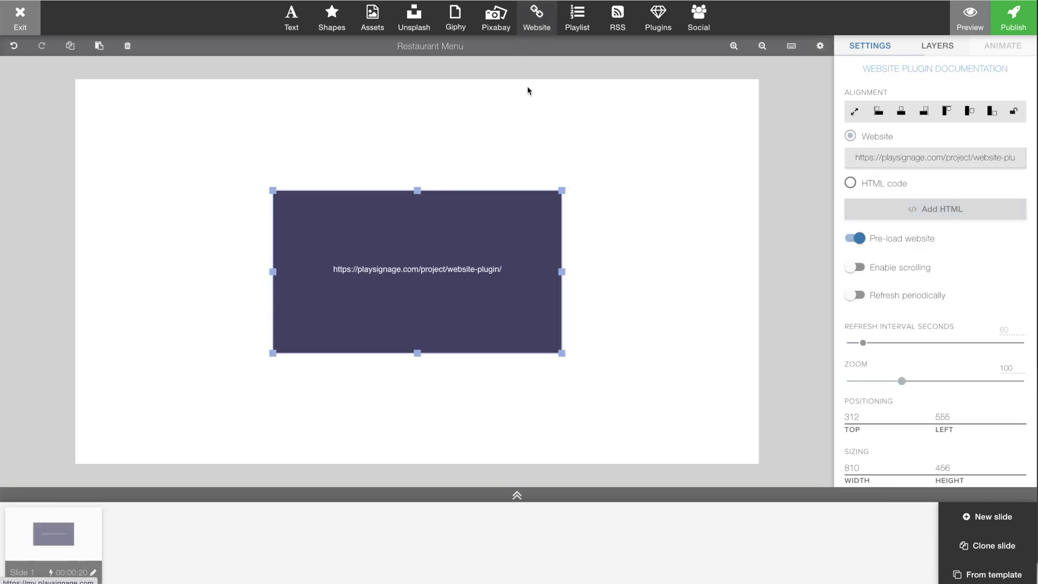
left_click(855, 114)
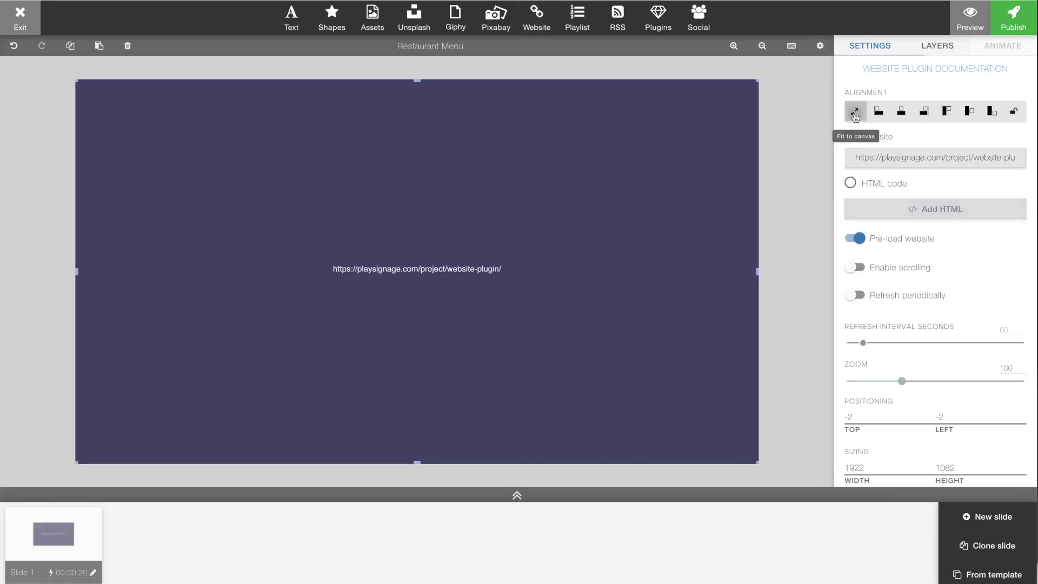
left_click(852, 185)
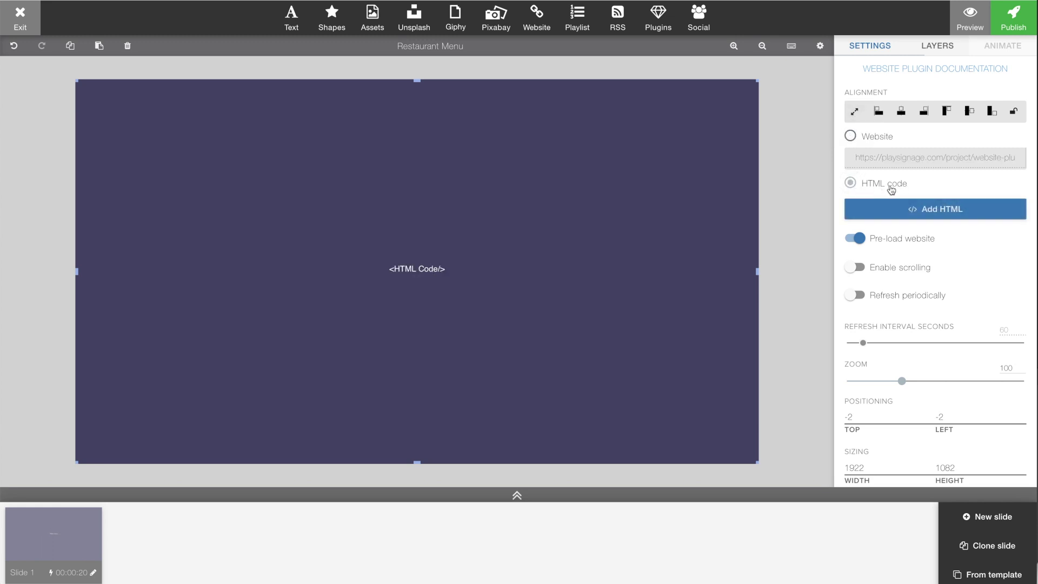
Paste the Elfsight embed code into the element's HTML code field and save it.
left_click(947, 214)
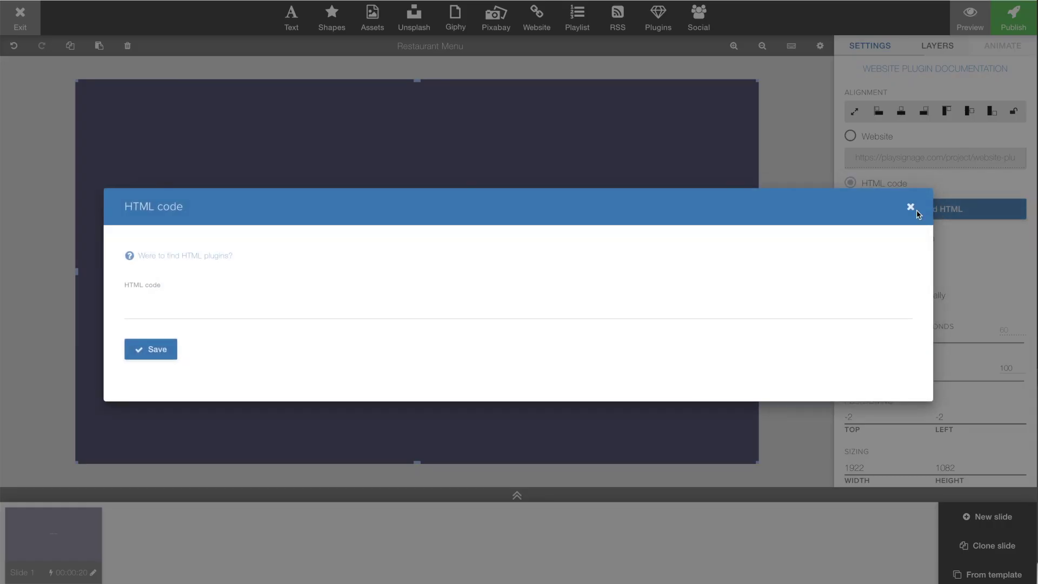
left_click(158, 290)
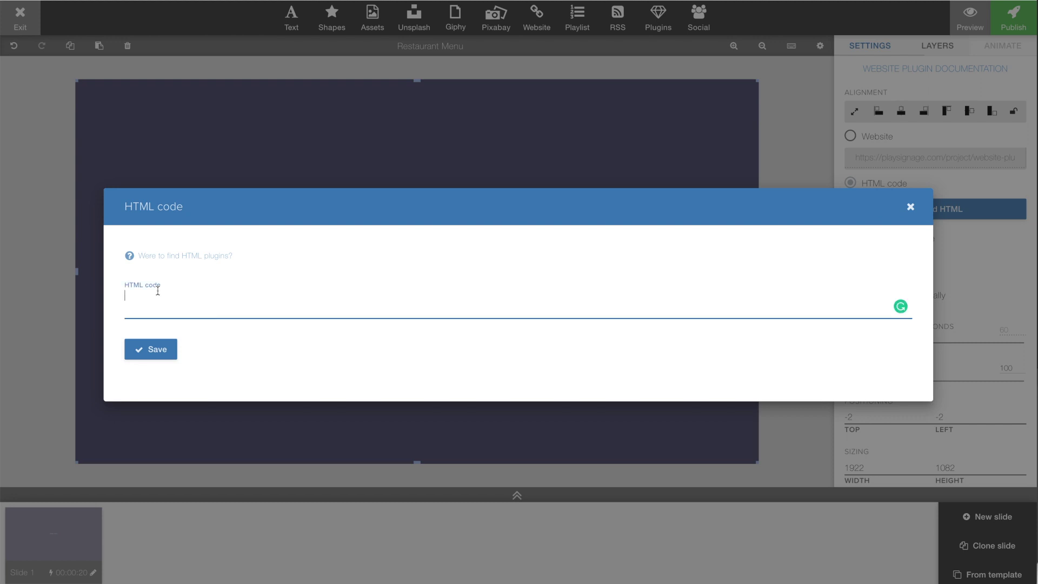
key("ctrl+v")
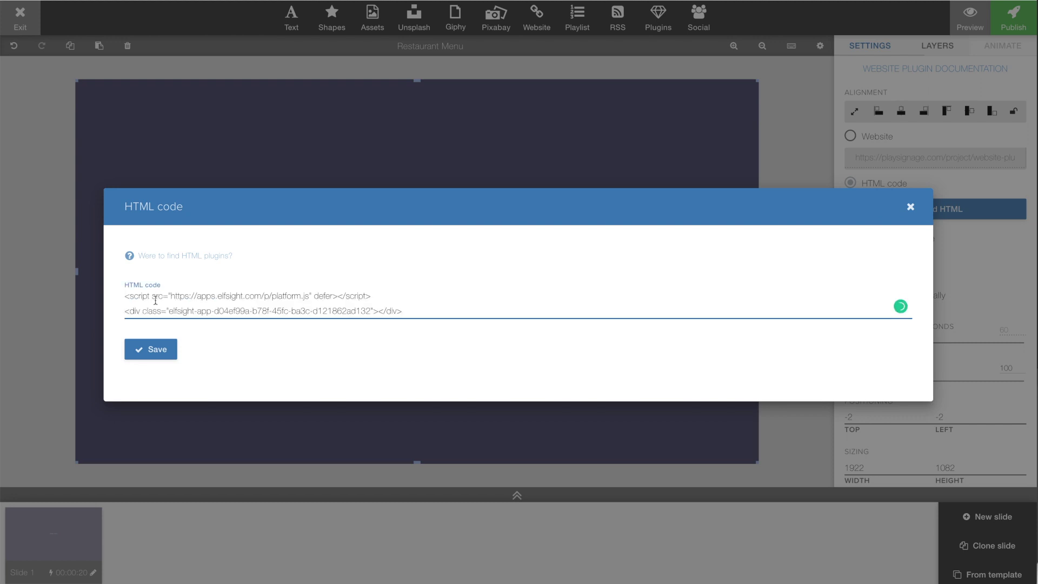
left_click(153, 350)
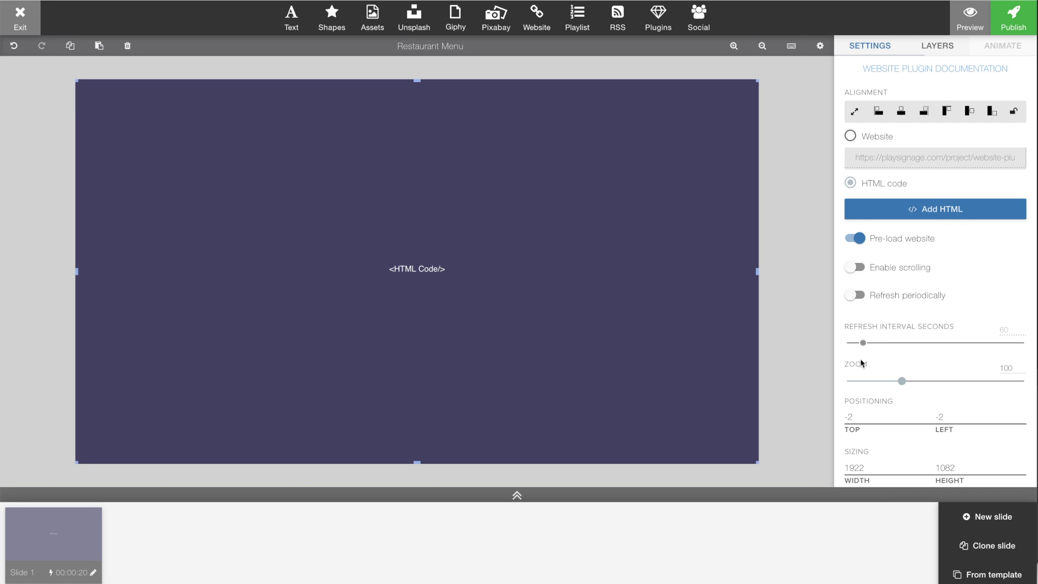
Raise the element's zoom to 160 and preview the pizza menu slide full screen.
left_click_drag(904, 381, 936, 381)
left_click_drag(939, 380, 938, 381)
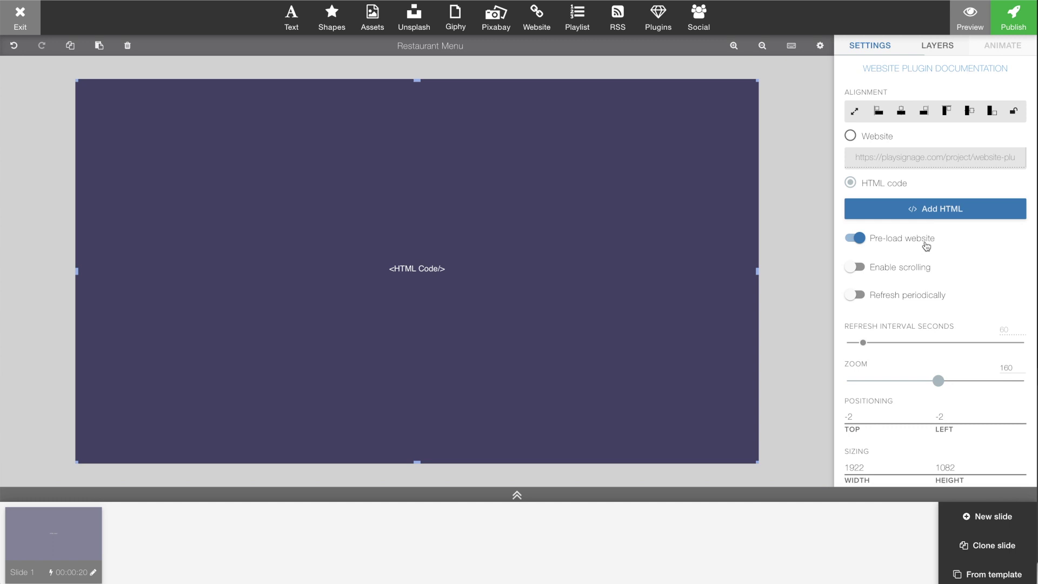
left_click(971, 28)
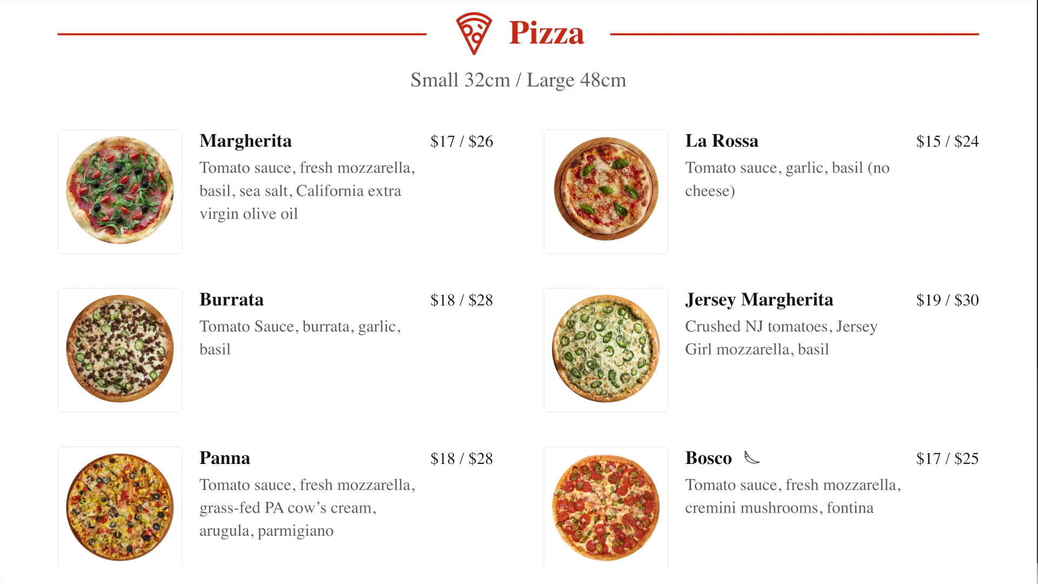